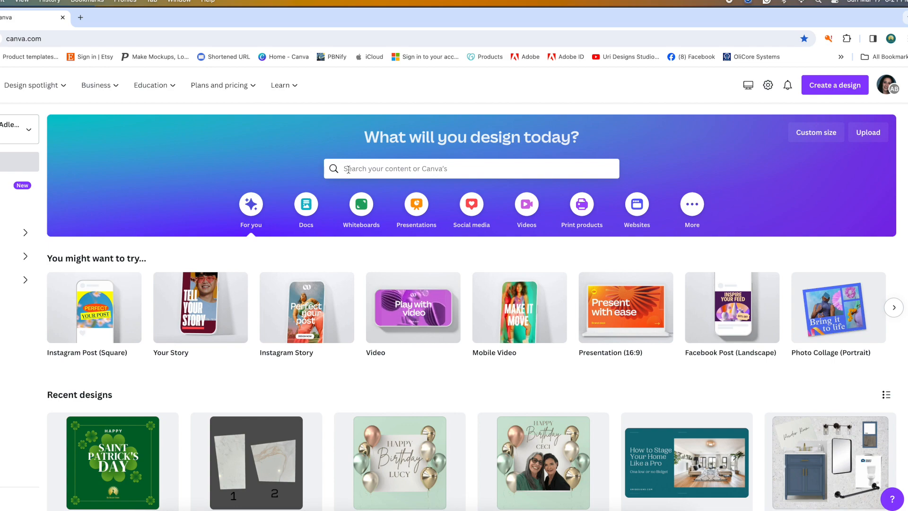
- Search the templates for "design boards"
left_click(348, 169)
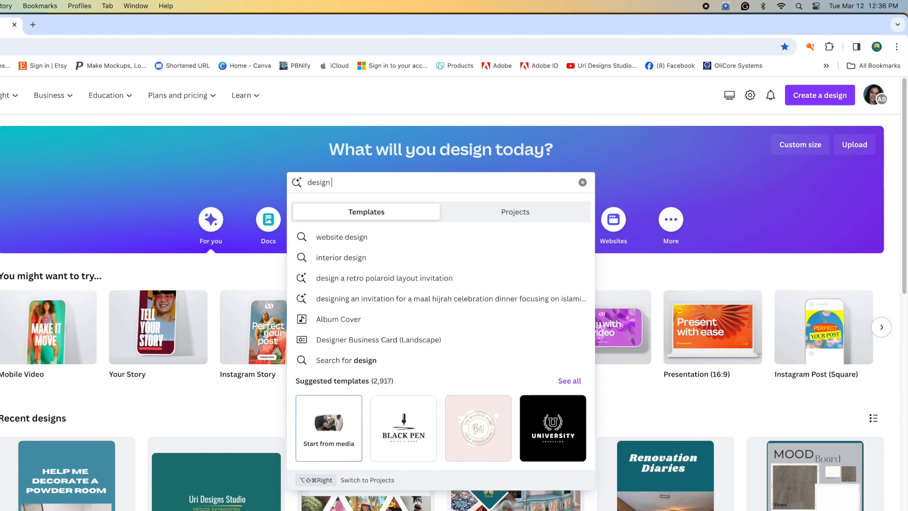
type("boards")
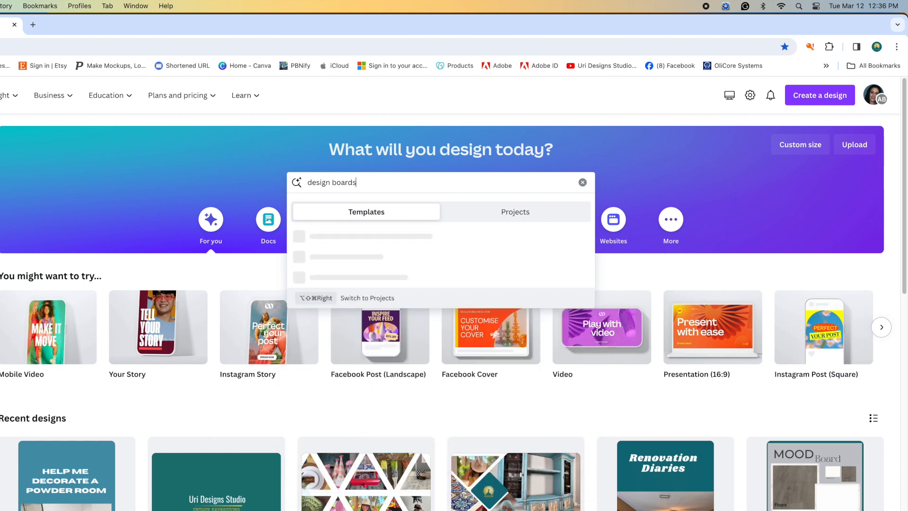
key("Return")
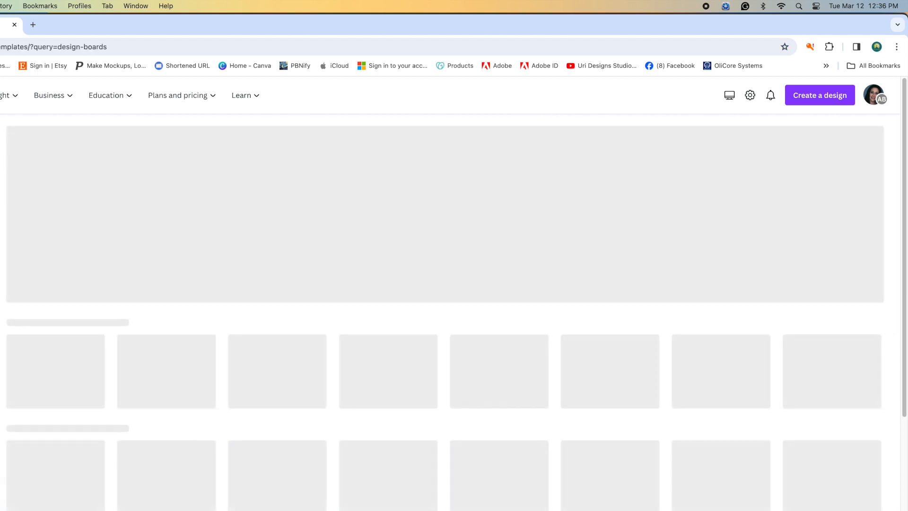
- Find the Green and Brown Realistic Interior Design Moodboard Photo Collage template and open it for customizing
scroll(693, 338, "down", 5)
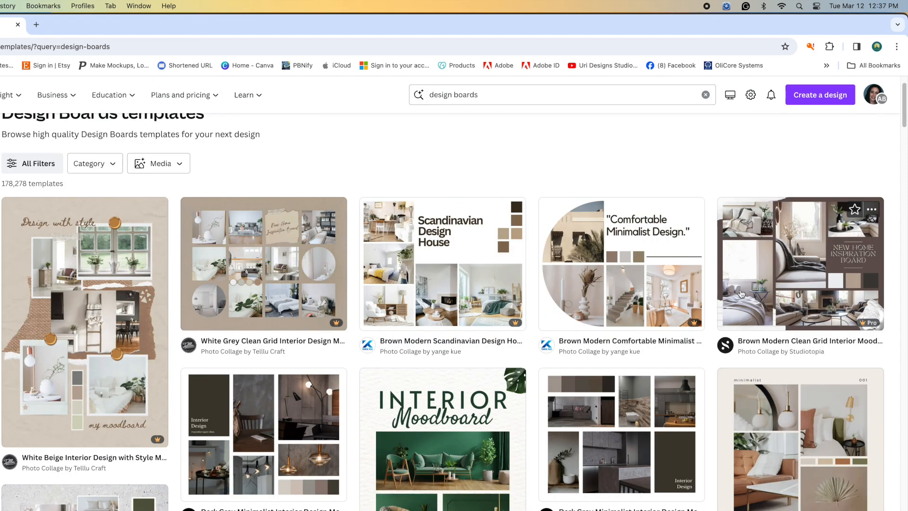
scroll(692, 338, "down", 3)
left_click(62, 272)
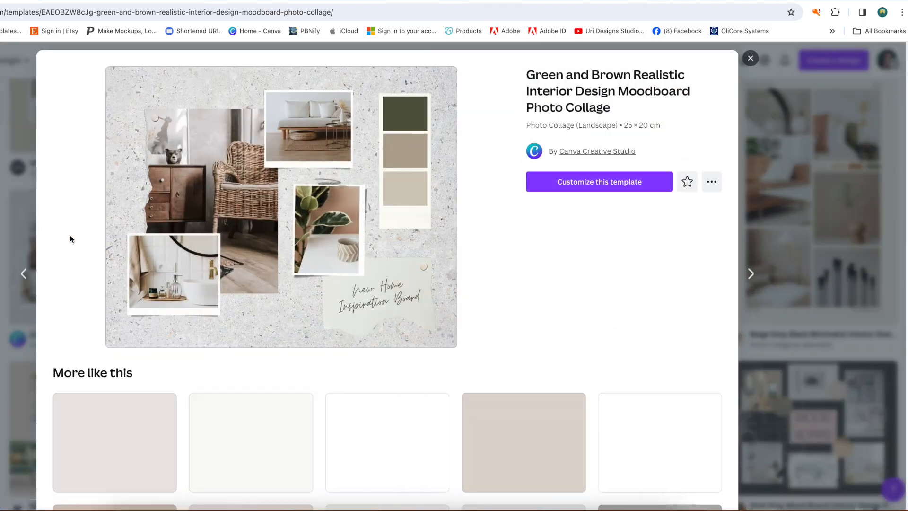
left_click(594, 185)
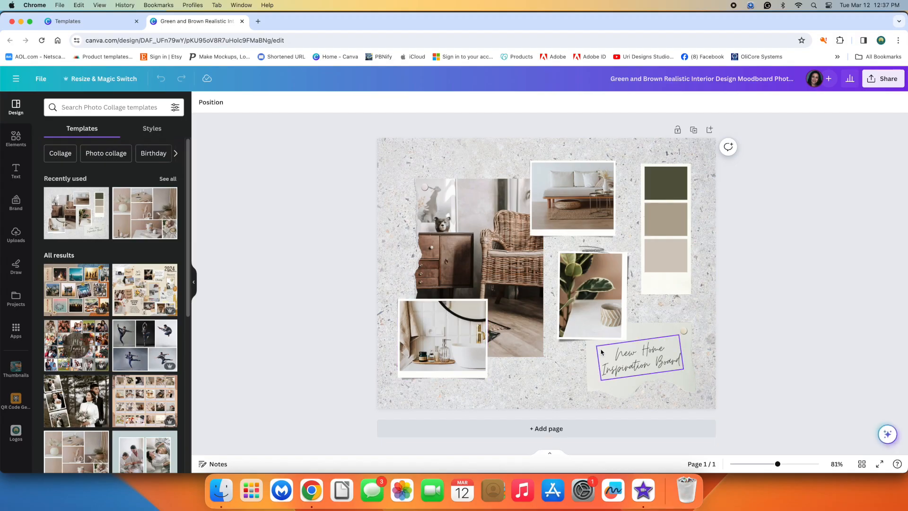
- Change the note's text to "Powder Room", enlarge it to about 47.8, and reposition it within the paper scrap
double_click(609, 356)
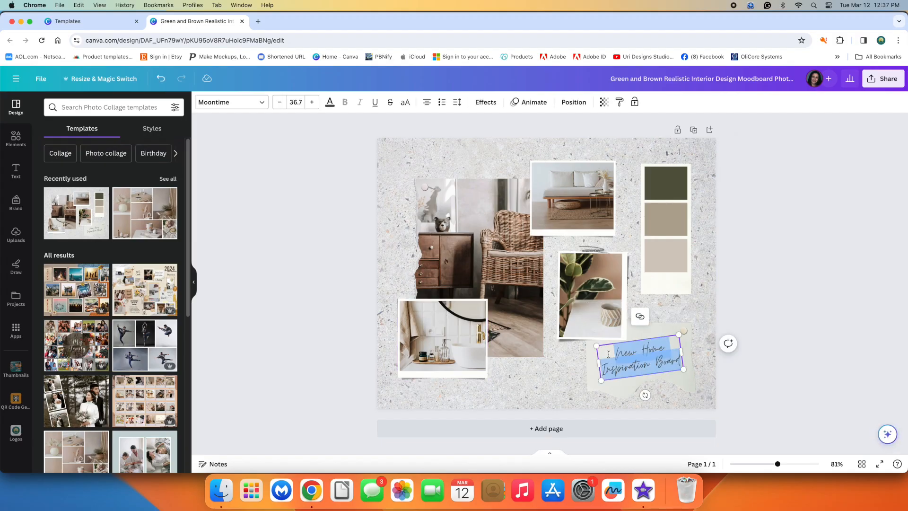
key("BackSpace")
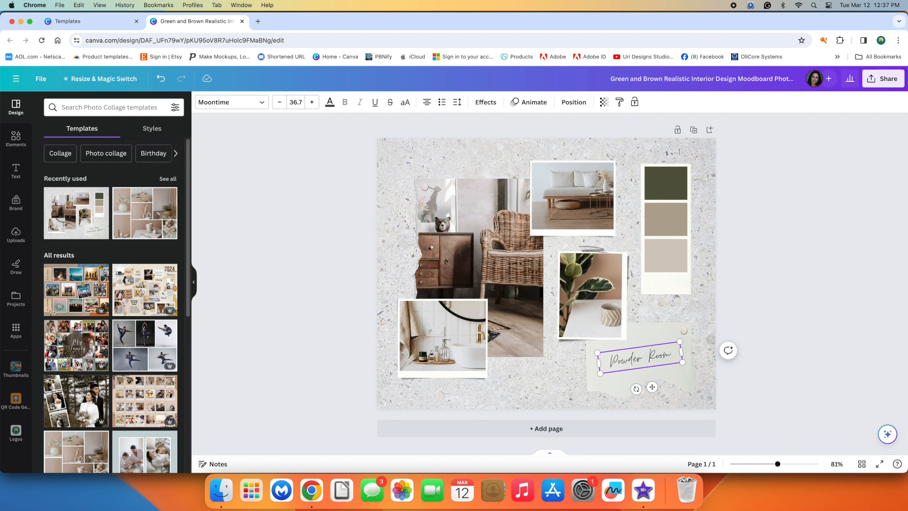
left_click_drag(682, 362, 708, 365)
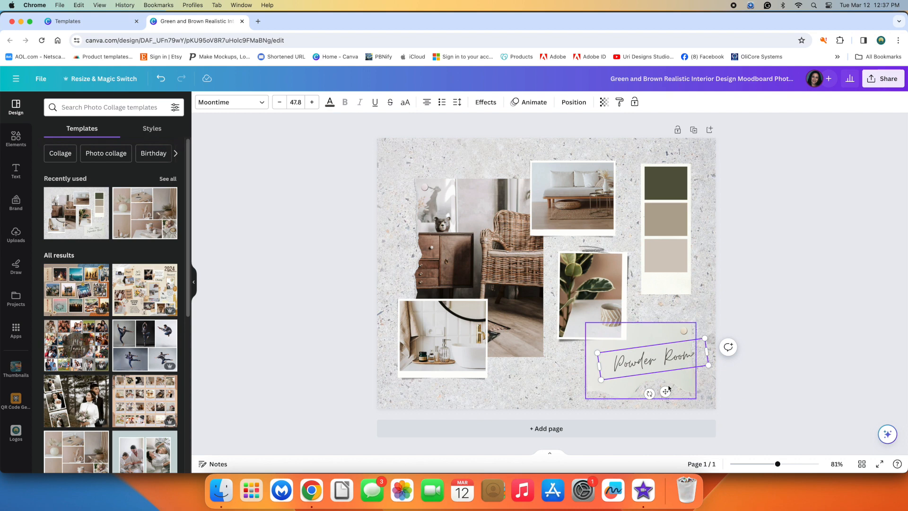
left_click_drag(665, 391, 655, 393)
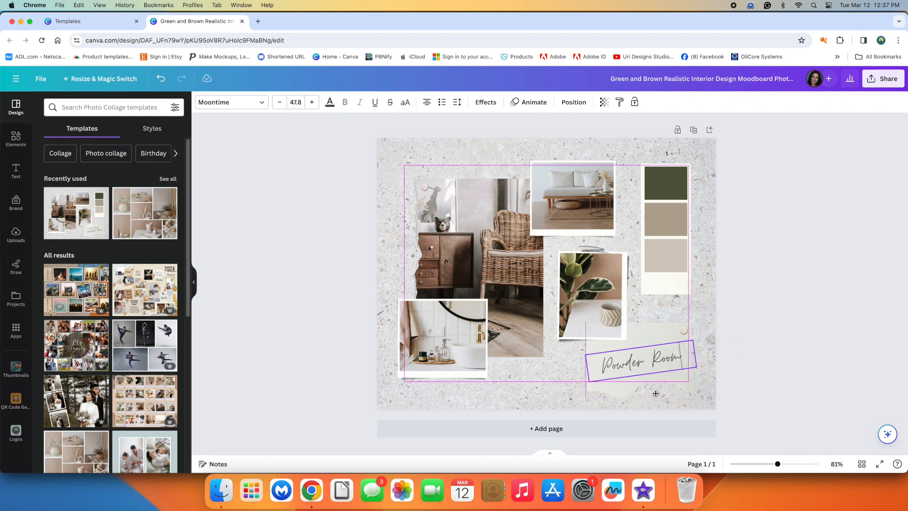
left_click(535, 378)
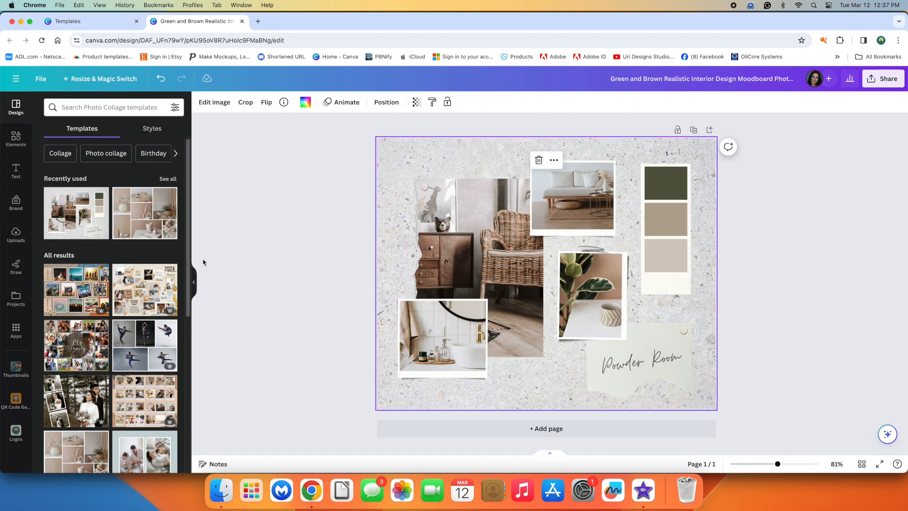
- Upload the blue vanity screenshot from the POWDER ROOM folder and place it in the large torn-edge photo frame
left_click(503, 239)
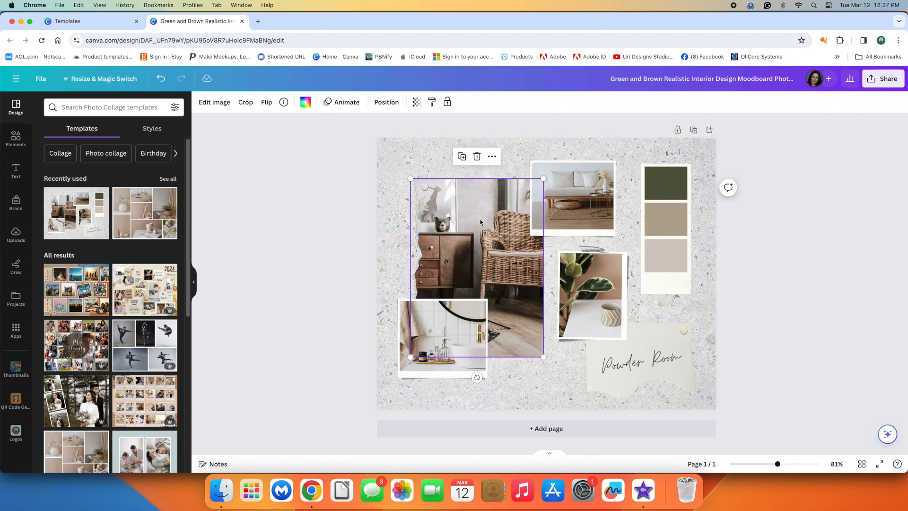
left_click(15, 234)
left_click(105, 129)
double_click(230, 208)
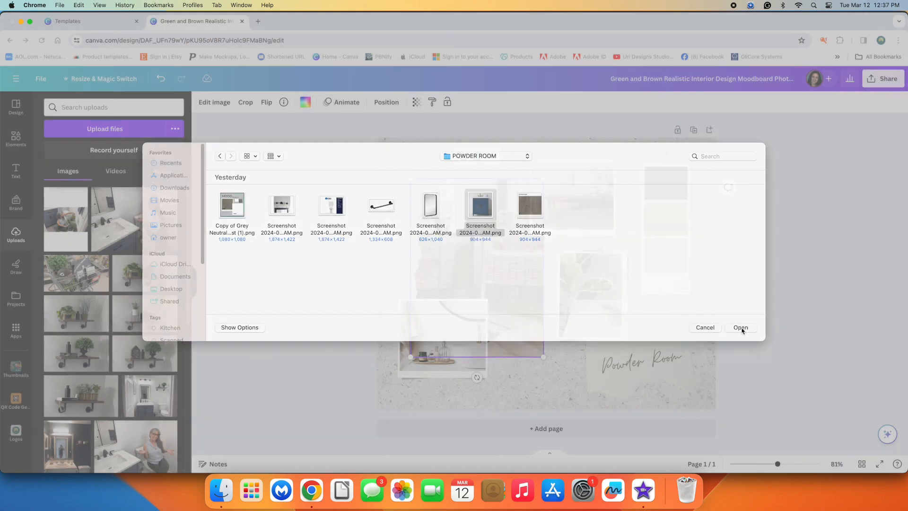
double_click(480, 208)
- Upload the three-bulb light fixture screenshot and use it to replace the sofa photo in the upper frame
left_click(115, 130)
left_click(289, 213)
left_click(745, 328)
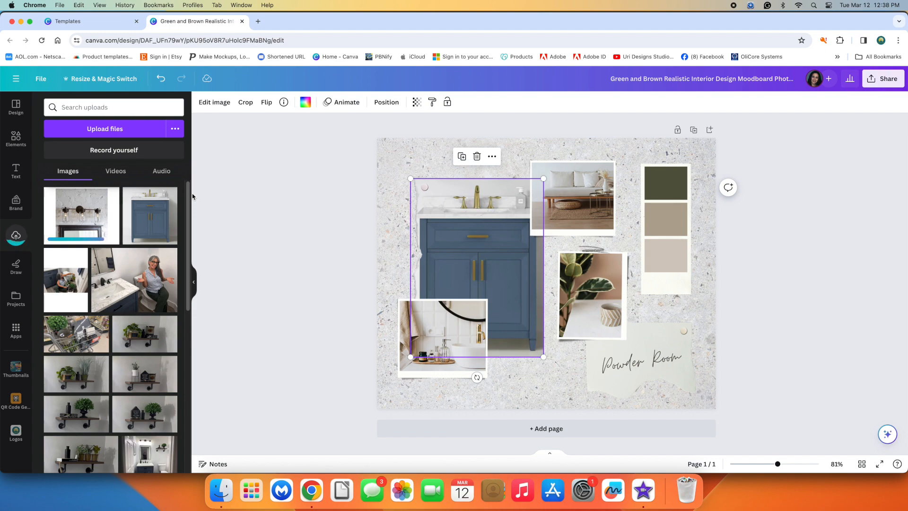
left_click_drag(81, 215, 573, 200)
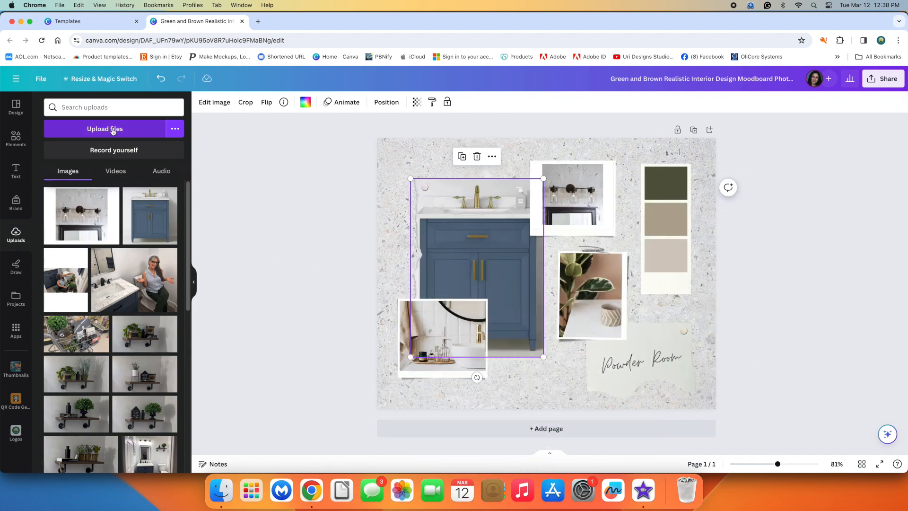
- Upload the toilet product screenshot and use it to replace the plant photo in its frame
left_click(113, 131)
left_click(329, 214)
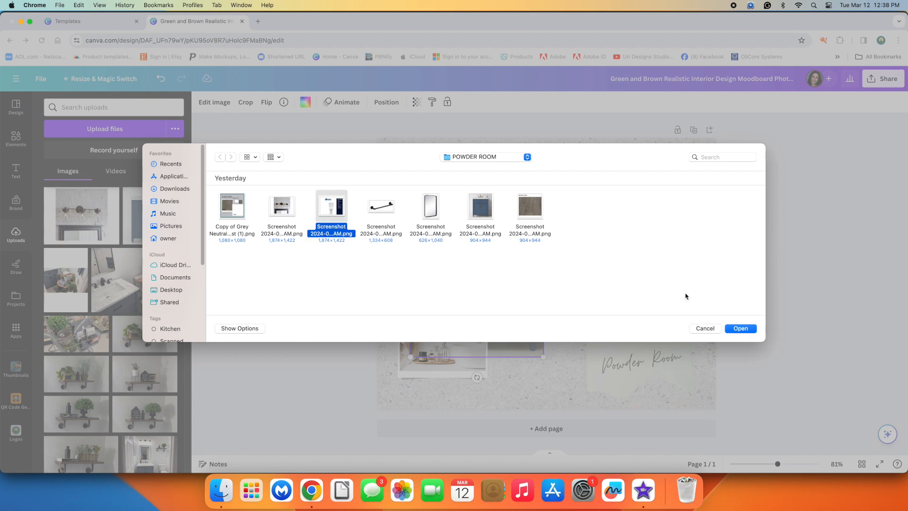
left_click(740, 328)
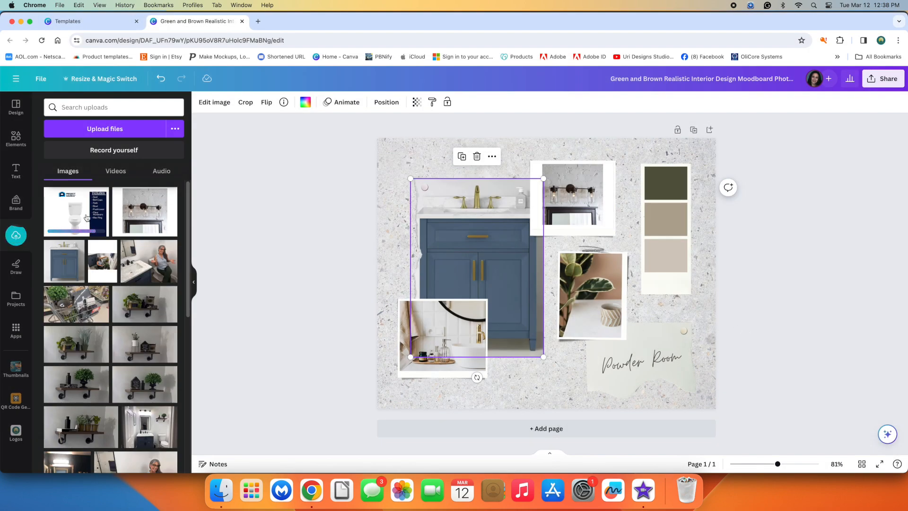
left_click_drag(86, 218, 630, 304)
- Adjust the toilet image's crop within its frame so the logo and toilet show without the blue feature list
double_click(614, 303)
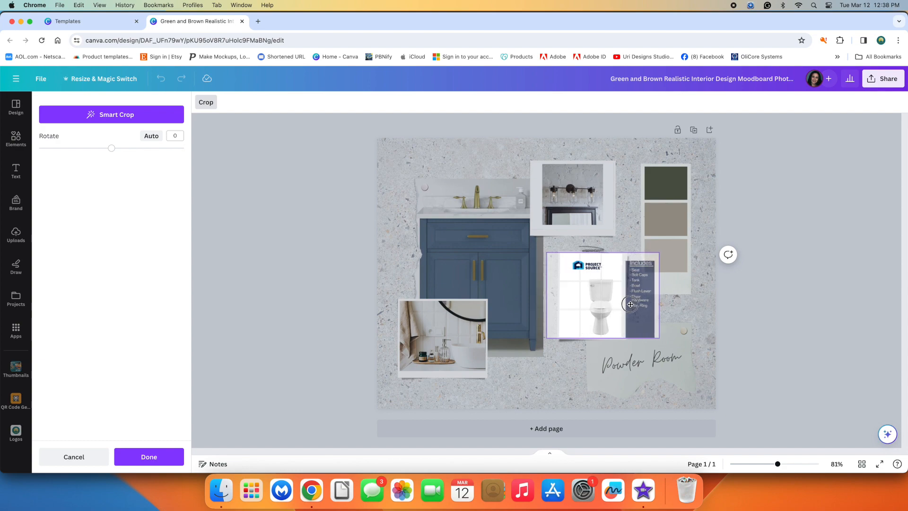
left_click(690, 321)
double_click(619, 316)
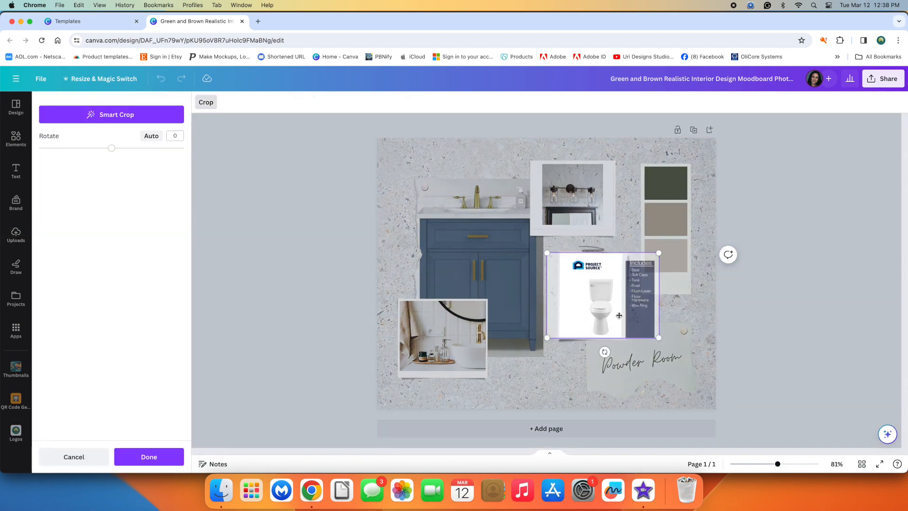
left_click_drag(620, 316, 631, 315)
left_click(692, 330)
double_click(591, 282)
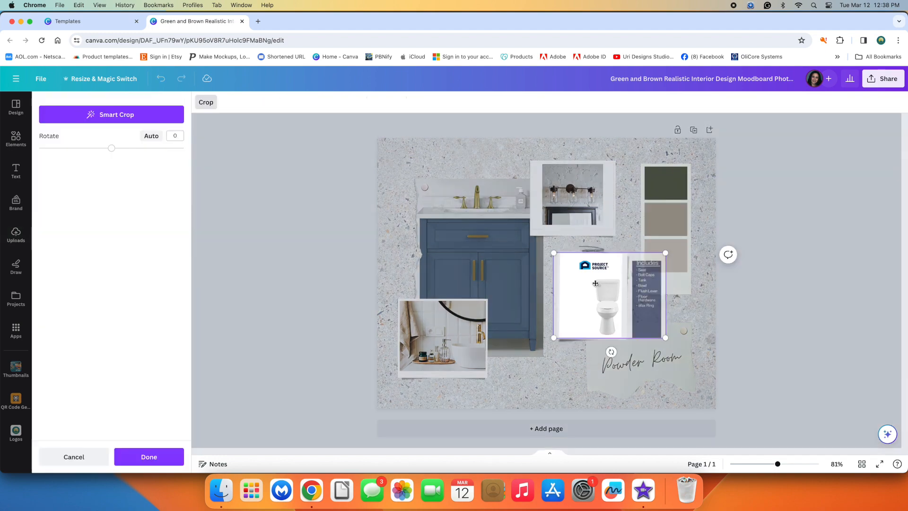
left_click_drag(591, 282, 584, 282)
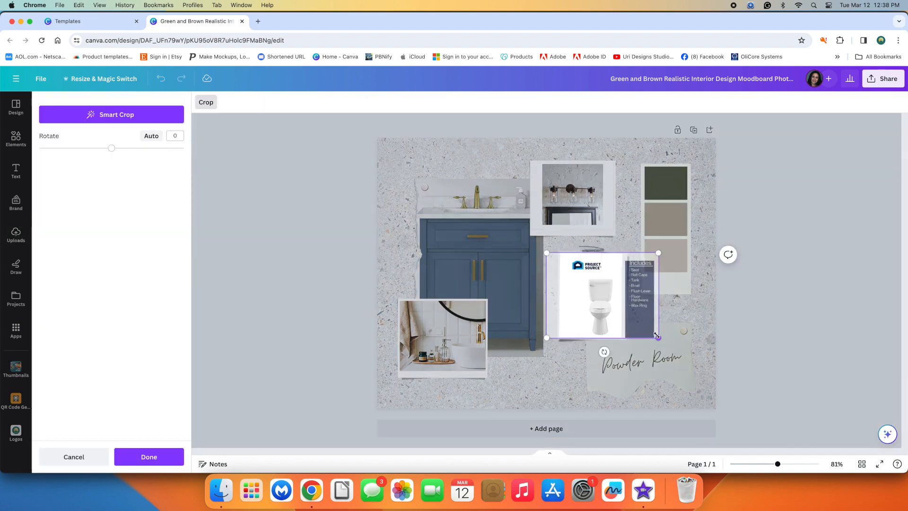
left_click(698, 332)
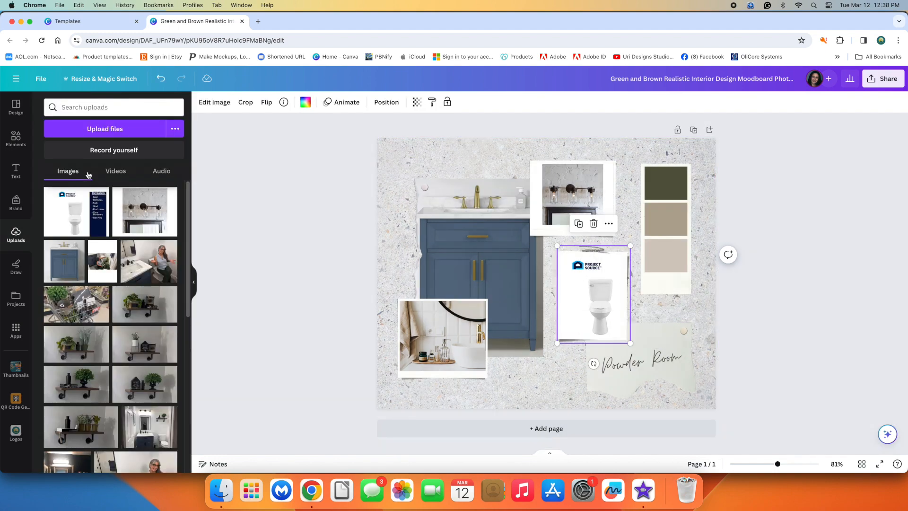
- Upload the black towel bar screenshot and place it in the bathroom photo's frame, adjusting the frame slightly
left_click(105, 129)
left_click(388, 214)
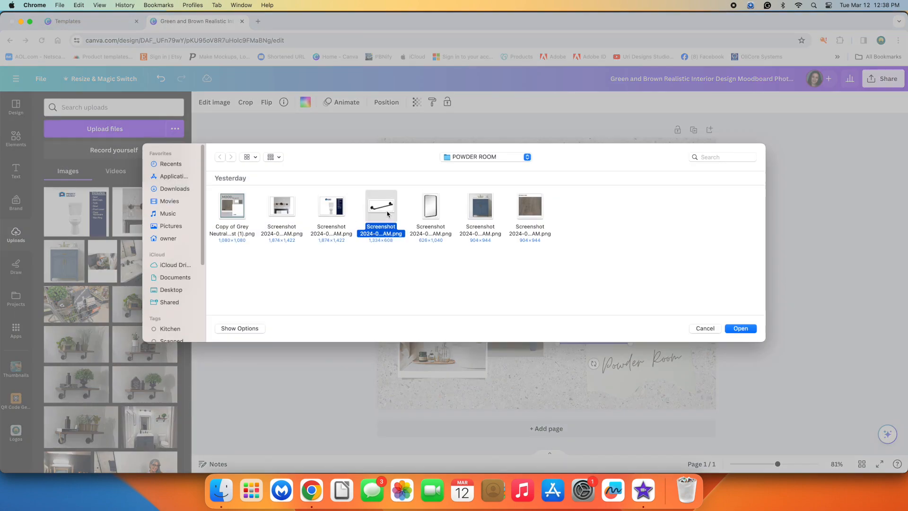
left_click(740, 328)
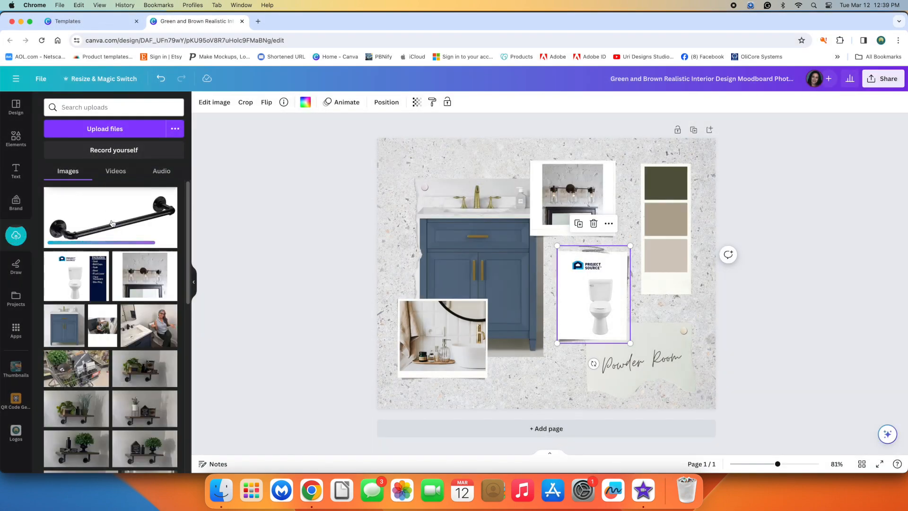
left_click_drag(112, 223, 420, 338)
left_click_drag(495, 307, 500, 303)
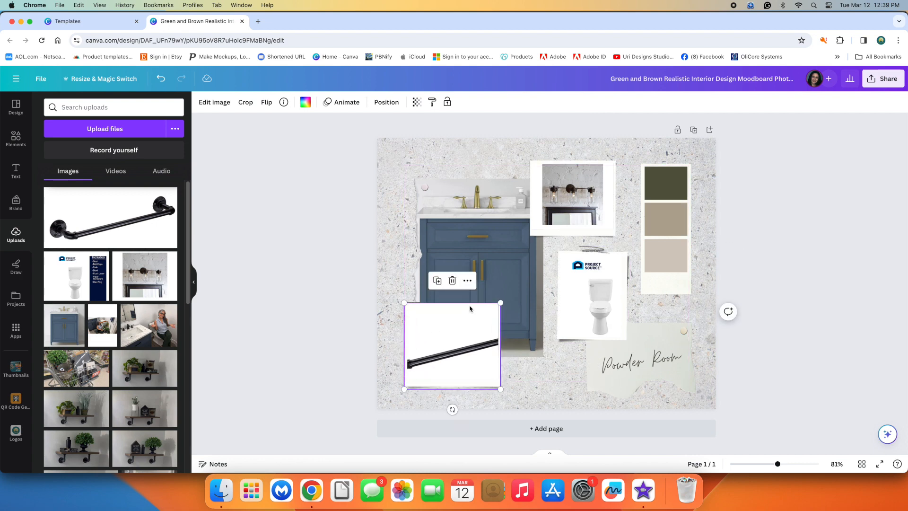
- Delete the towel bar's cropping frame and place the whole towel bar image unframed, scaled down, below the vanity
left_click(453, 282)
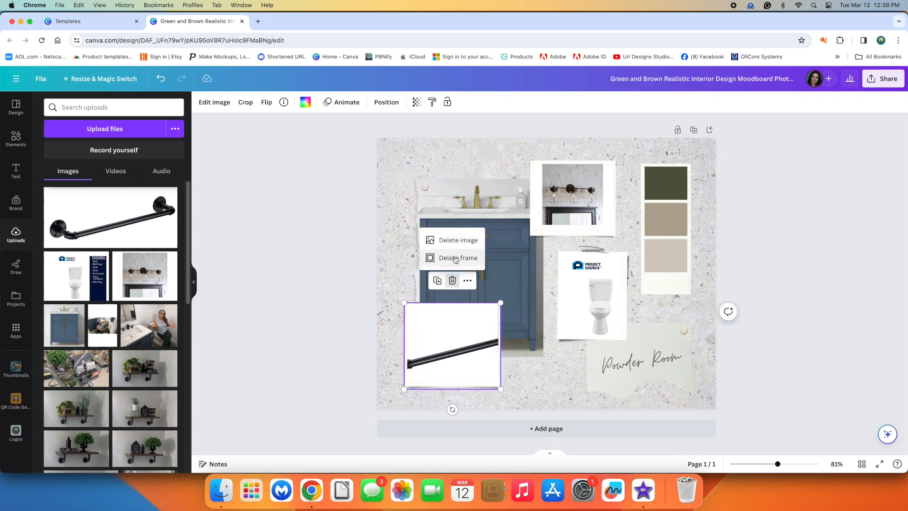
left_click(456, 259)
left_click_drag(145, 223, 621, 396)
left_click_drag(442, 334, 552, 384)
left_click_drag(570, 394, 421, 358)
left_click(543, 381)
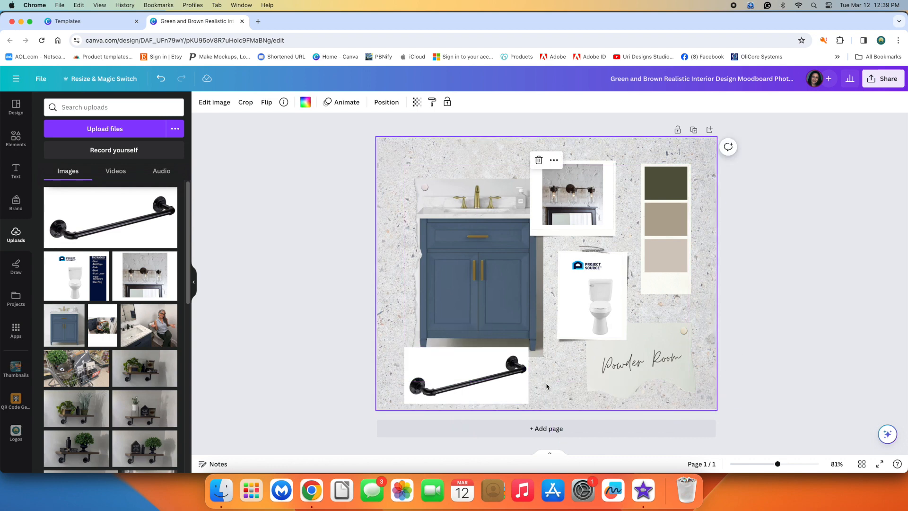
- Remove the towel bar image's background and move the bar up to overlap the vanity's base
left_click(517, 393)
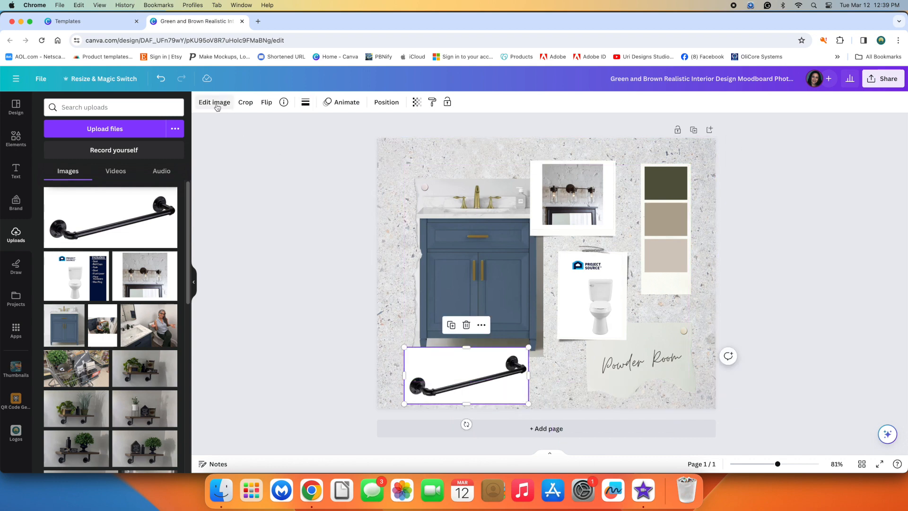
left_click(214, 102)
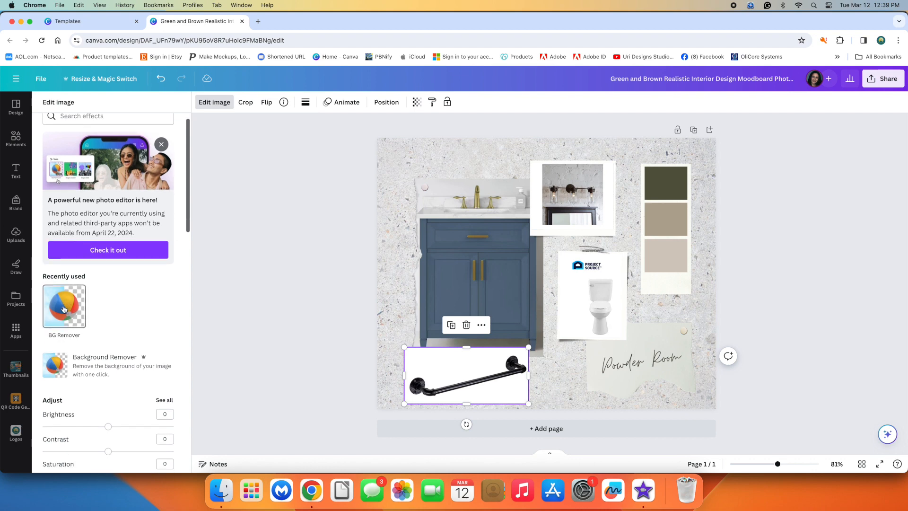
left_click(65, 321)
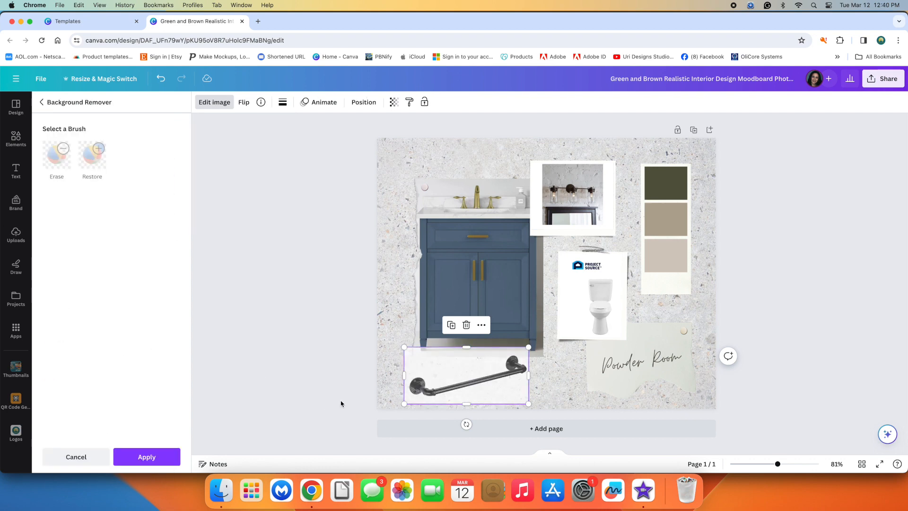
left_click_drag(460, 388, 458, 364)
left_click(340, 340)
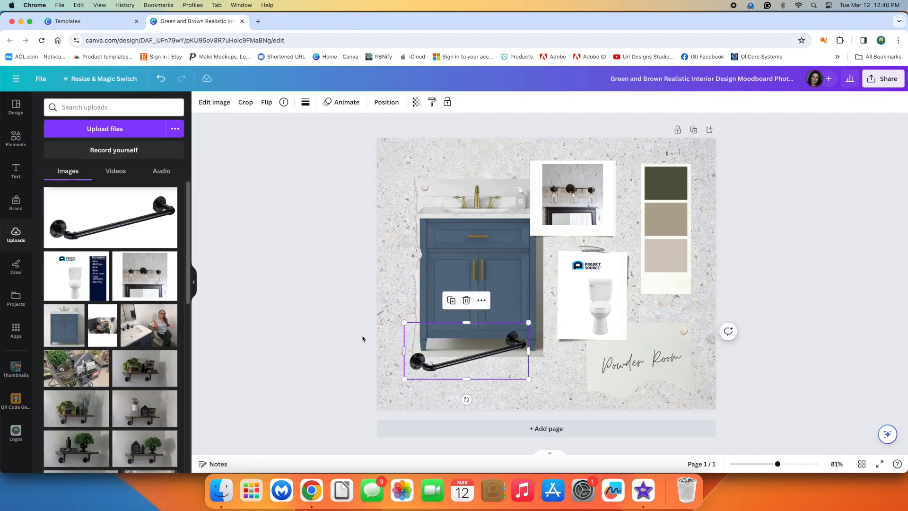
- Upload the black-framed mirror screenshot from the POWDER ROOM folder
left_click(137, 128)
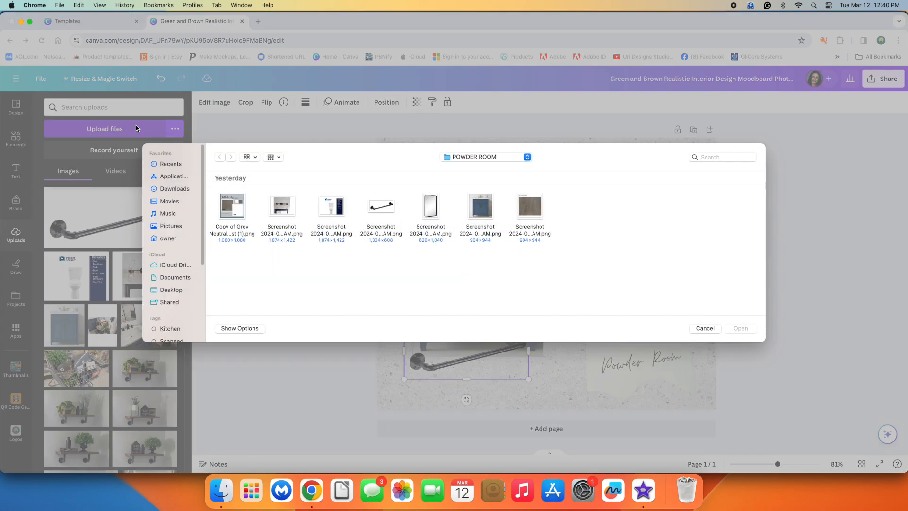
left_click(428, 208)
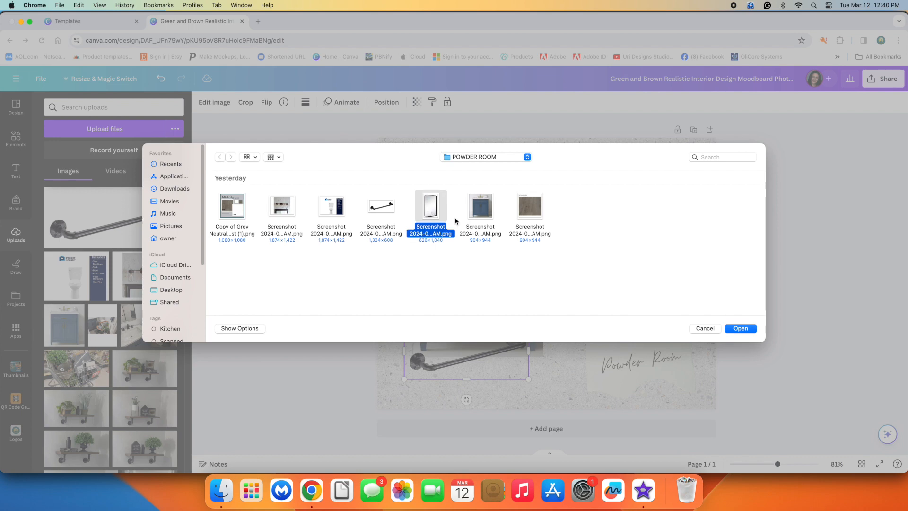
left_click(732, 330)
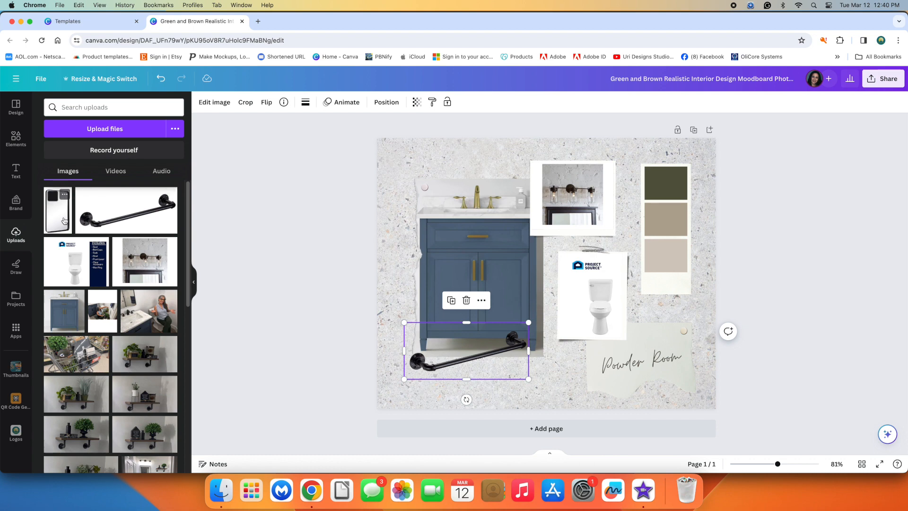
- Place the mirror image at the board's upper right and move the color swatch strip to its upper left
left_click_drag(63, 221, 404, 187)
left_click(665, 196)
left_click_drag(699, 287, 666, 221)
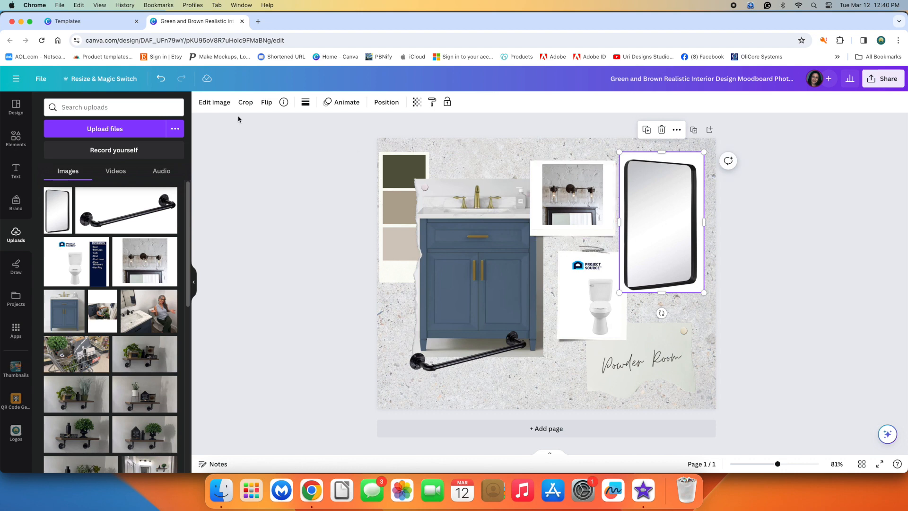
- Remove the mirror image's background and scale the mirror down
left_click(211, 103)
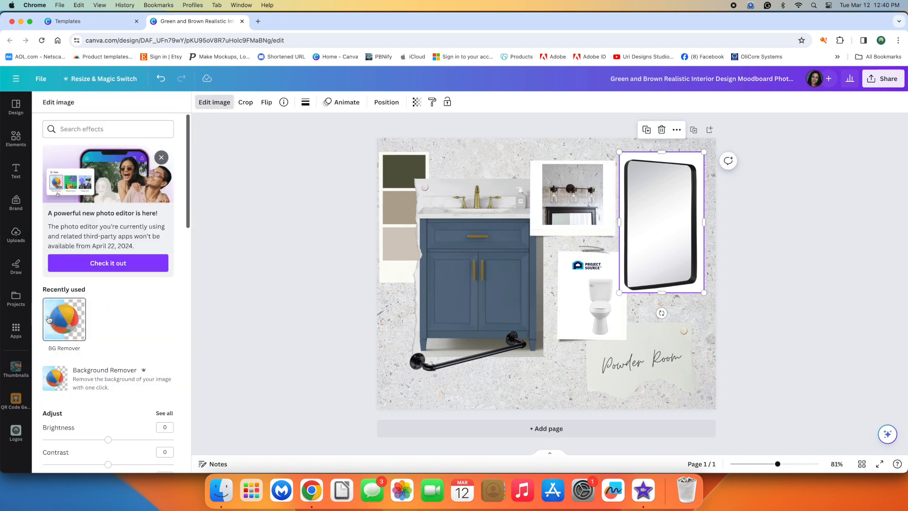
left_click(49, 319)
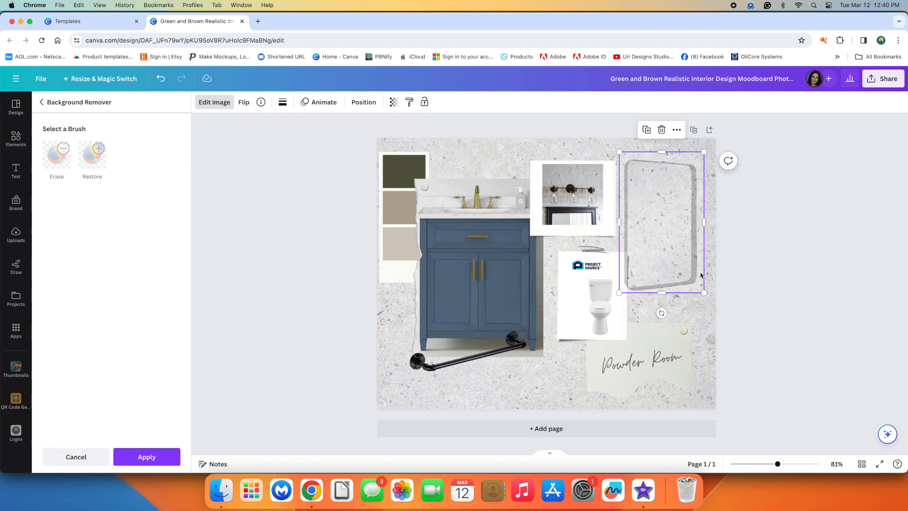
left_click_drag(704, 294, 685, 267)
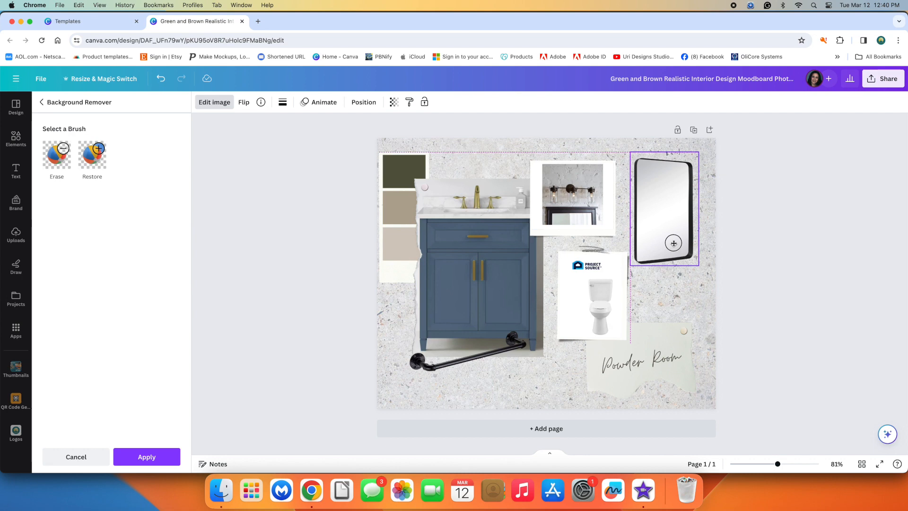
- Swap the mirror and the framed light picture, placing the mirror above the toilet and the light at the board's upper right
left_click_drag(607, 215, 717, 290)
left_click_drag(668, 199, 587, 179)
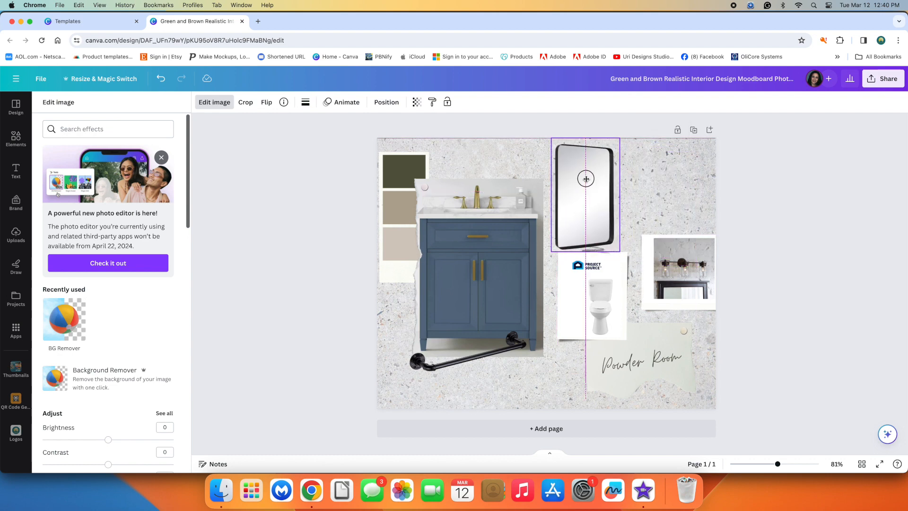
left_click_drag(589, 181, 583, 188)
left_click_drag(678, 245, 662, 179)
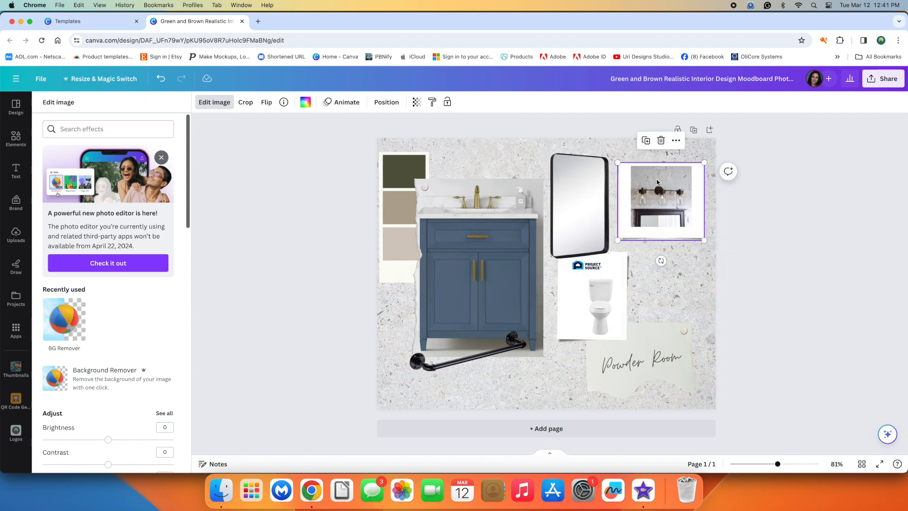
- Remove the template's green and beige color swatch strip from the board
left_click(417, 171)
left_click_drag(429, 151, 421, 174)
left_click_drag(398, 209, 663, 243)
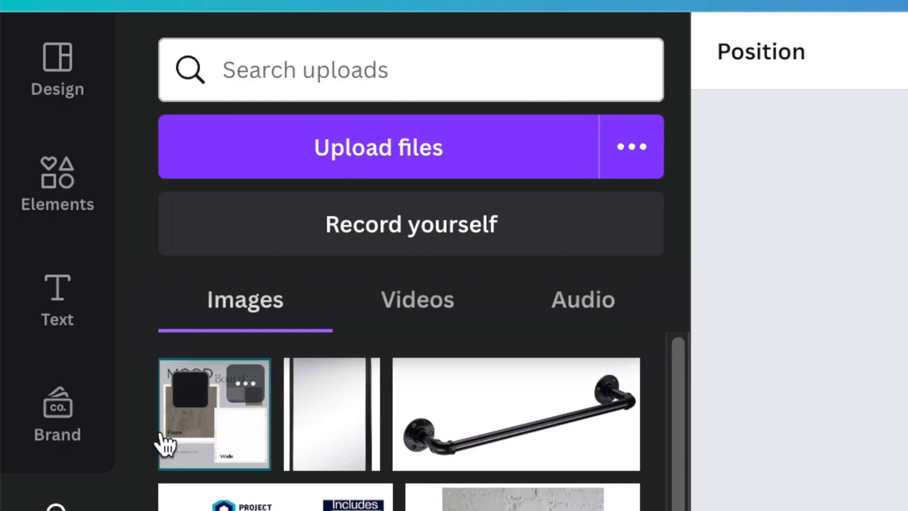
- Add a teal square shape, reshape it into a tall rectangle and place it below the framed light picture
left_click(48, 191)
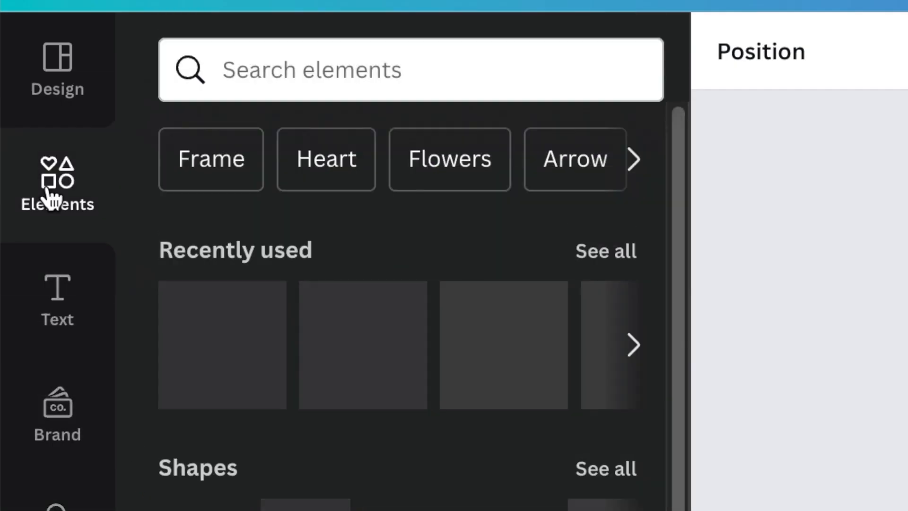
left_click(220, 359)
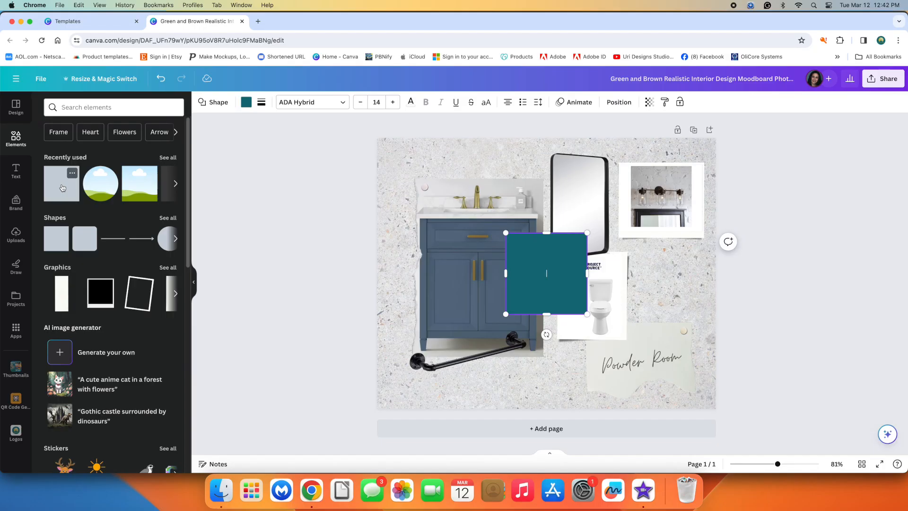
left_click_drag(587, 273, 684, 293)
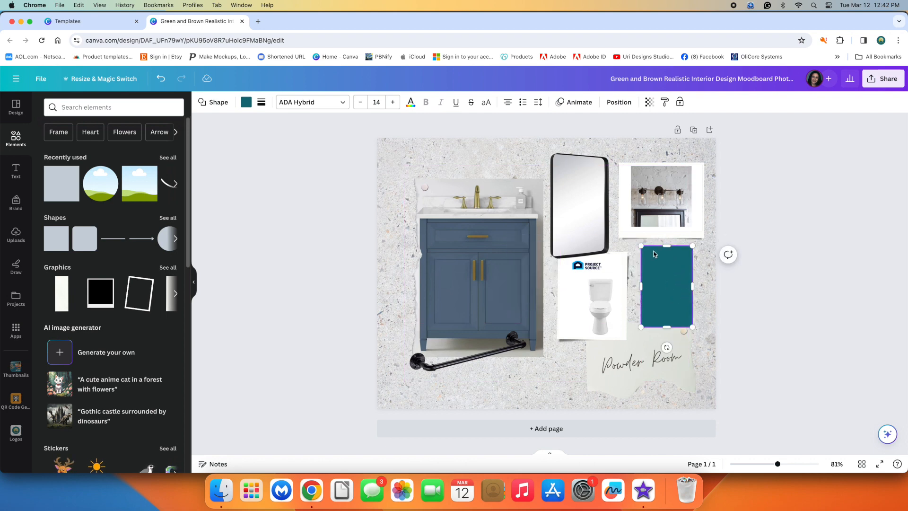
left_click_drag(672, 244, 672, 234)
left_click(710, 321)
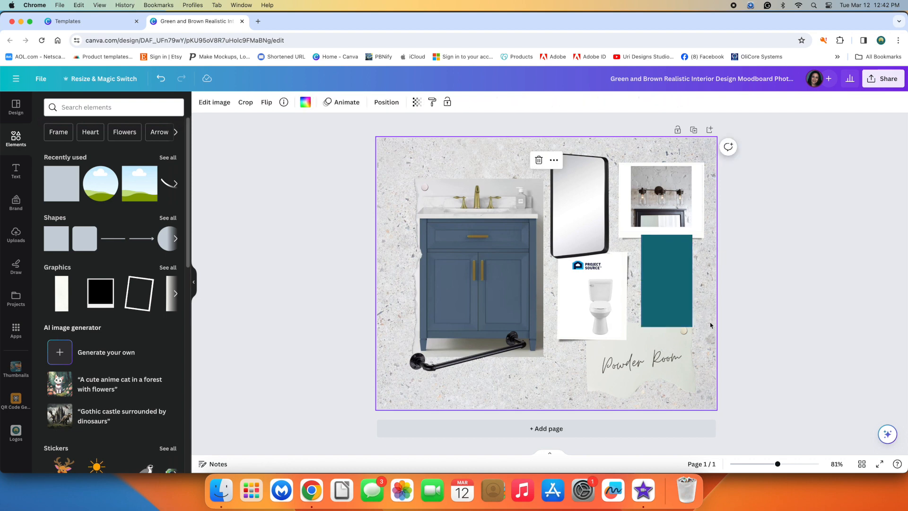
- Shift the Powder Room note lower and move the framed light picture up, leaving space around the teal rectangle
left_click(686, 350)
left_click_drag(665, 353, 639, 352)
left_click(665, 359)
left_click(660, 290)
left_click_drag(661, 291, 662, 295)
left_click_drag(687, 200, 688, 189)
left_click_drag(682, 252, 681, 247)
left_click(566, 367)
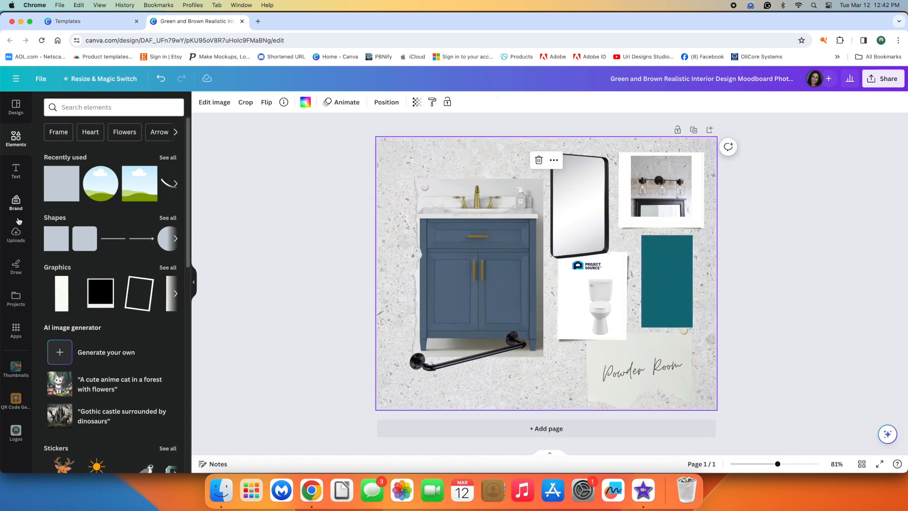
- Place the uploaded mood board image enlarged at the board's lower right and crop its top and left edges to the Floors sample
left_click(17, 233)
left_click(53, 203)
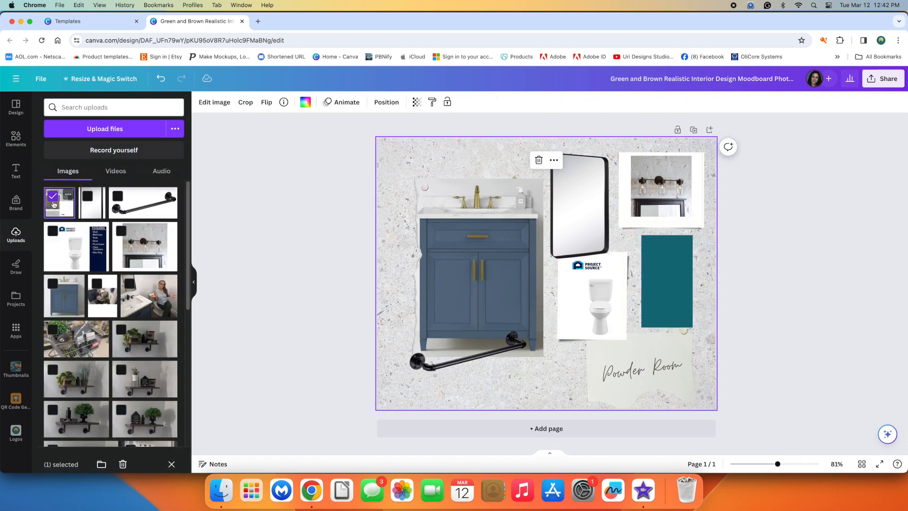
left_click_drag(53, 204, 619, 253)
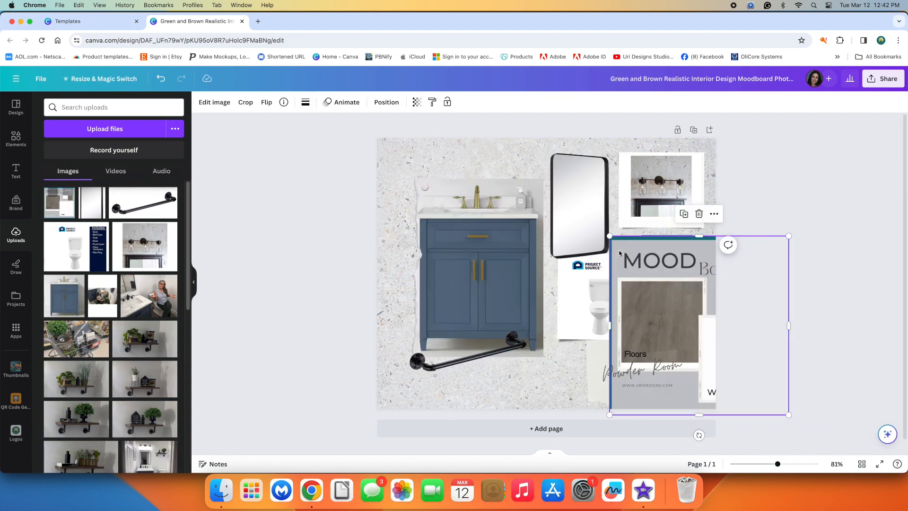
left_click_drag(702, 241, 704, 282)
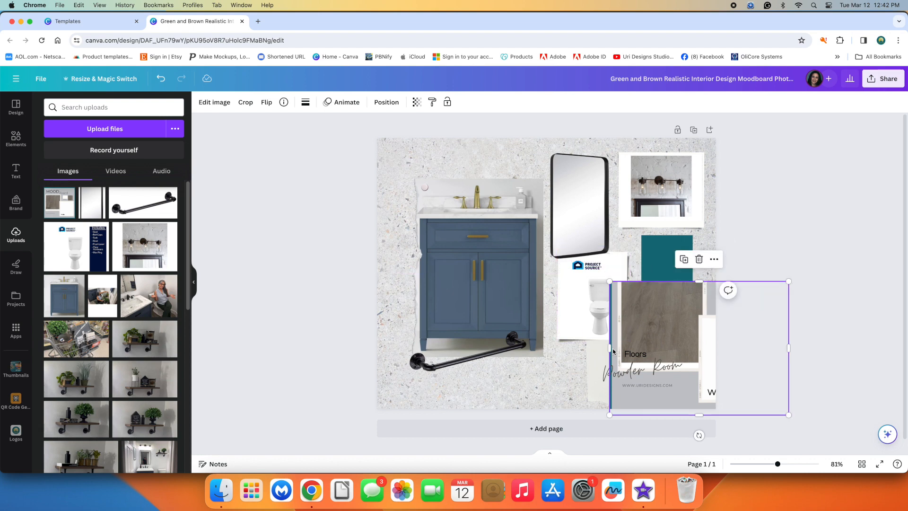
left_click_drag(610, 349, 623, 347)
left_click_drag(624, 347, 623, 347)
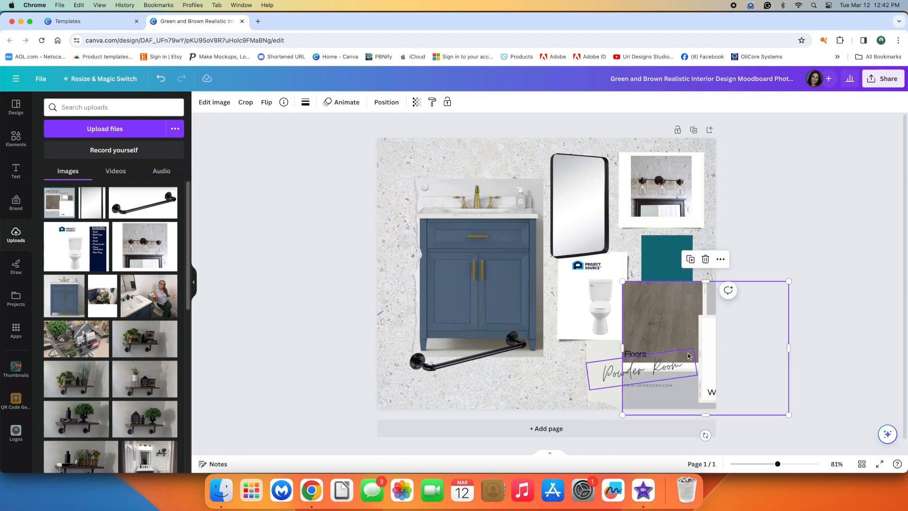
- Crop the image's remaining edges to the Floors sample and fit it, scaled down, into the teal rectangle's lower half
left_click_drag(683, 327, 629, 252)
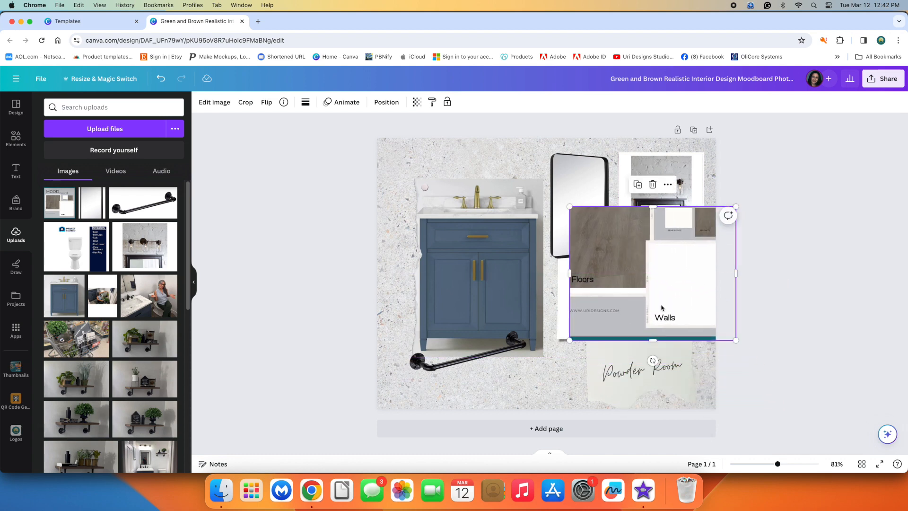
left_click_drag(652, 339, 648, 284)
left_click_drag(736, 244, 644, 242)
left_click_drag(640, 208, 682, 296)
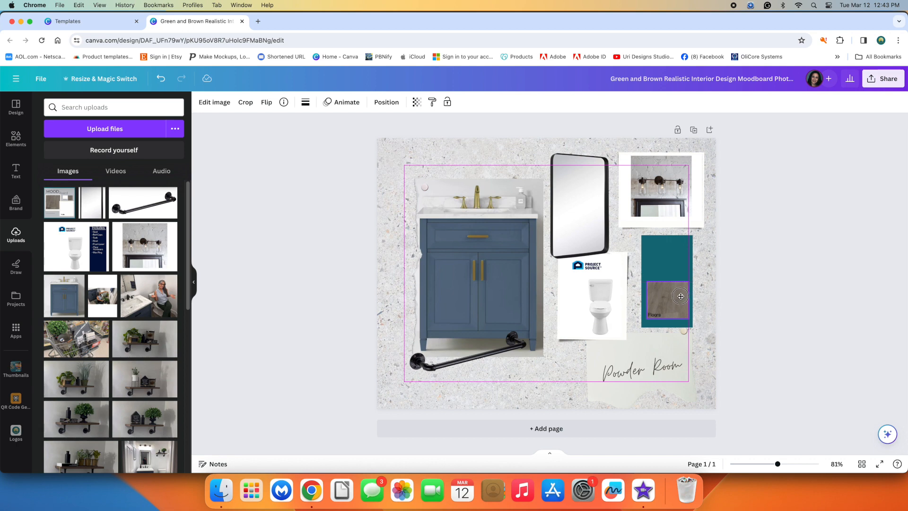
left_click_drag(680, 296, 681, 297)
- Add the mood board image again, crop it to the Walls sample and fit it into the teal rectangle's upper half
left_click(61, 214)
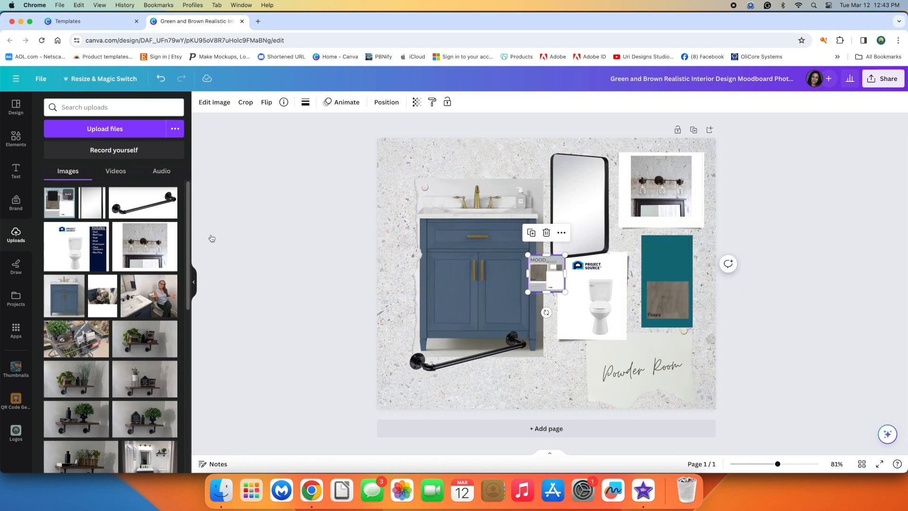
left_click_drag(565, 255, 584, 235)
left_click_drag(529, 266, 629, 264)
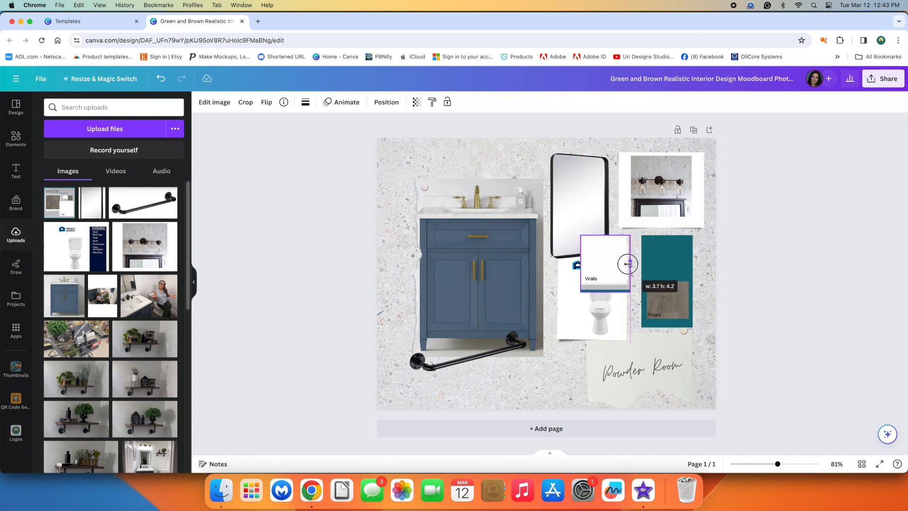
left_click_drag(628, 263, 689, 257)
- Group the Powder Room text with its paper note and move the group to the board's upper left
left_click_drag(438, 364, 440, 366)
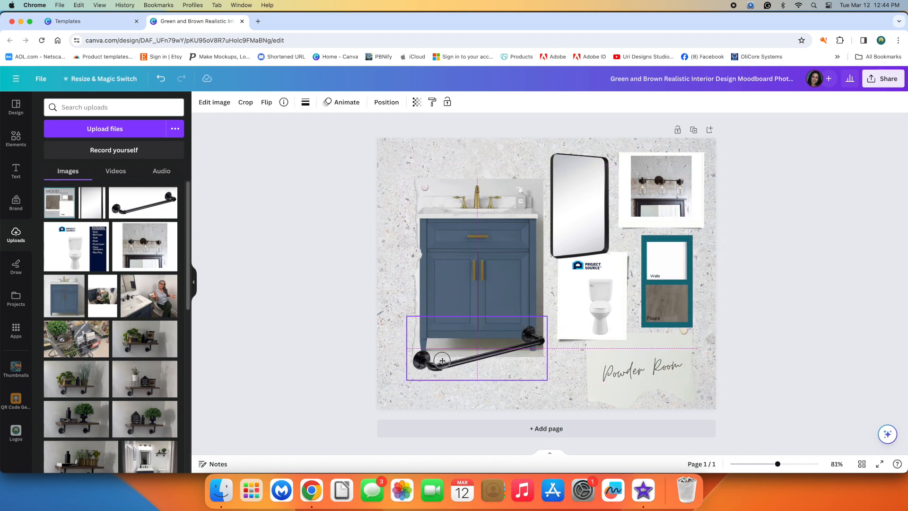
left_click(419, 163)
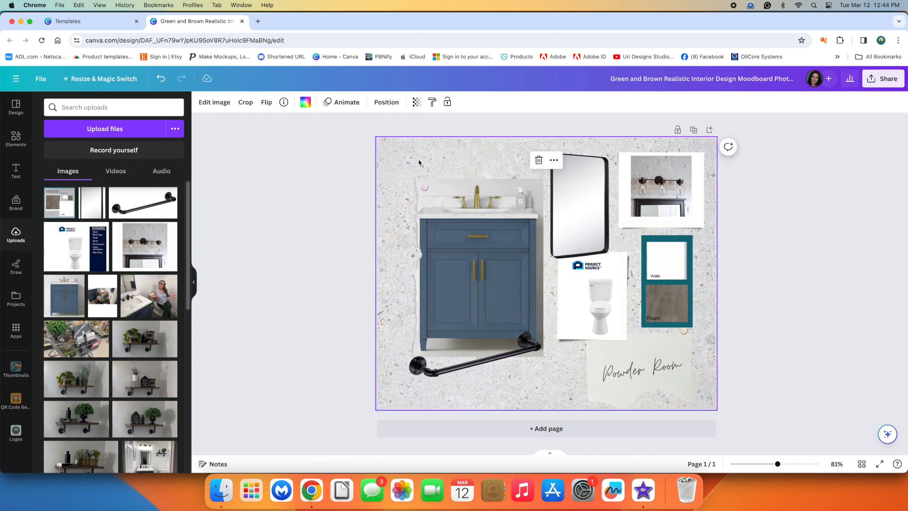
left_click(643, 365)
left_click(638, 349, "shift")
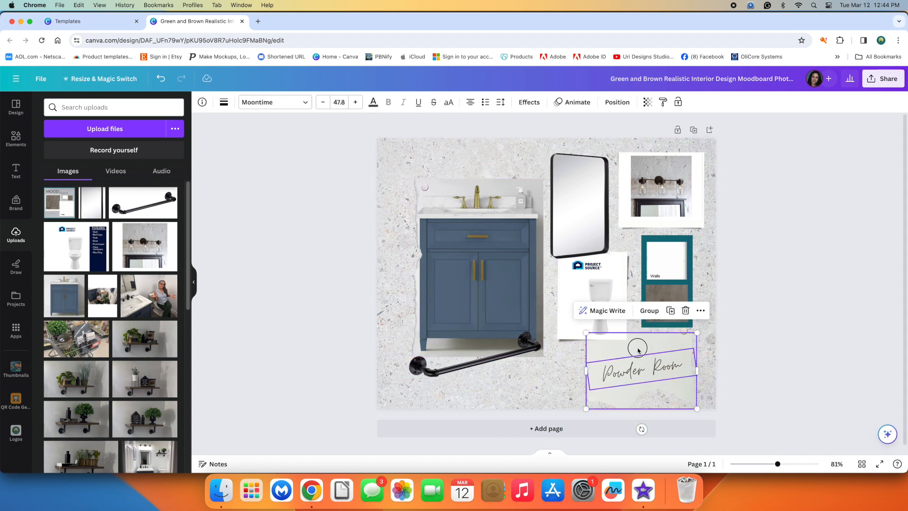
left_click(650, 310)
left_click_drag(652, 395, 458, 212)
- Move the towel bar to the board's lower right, lower the vanity beneath the note, and enlarge the toilet card
left_click_drag(497, 356, 648, 351)
left_click_drag(508, 303, 505, 330)
left_click(562, 336)
left_click_drag(554, 345, 544, 358)
left_click(648, 348)
- Enlarge the framed light picture and reposition the light within its frame
left_click_drag(672, 187, 668, 189)
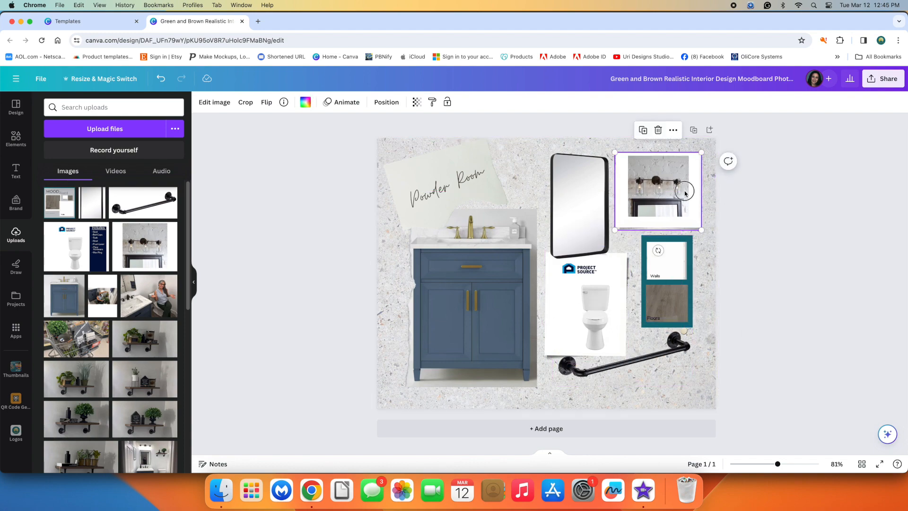
double_click(685, 191)
key("Escape")
left_click_drag(702, 154, 708, 147)
- Delete the light picture's frame and place the uploaded light image unframed at the board's upper right
left_click(662, 253)
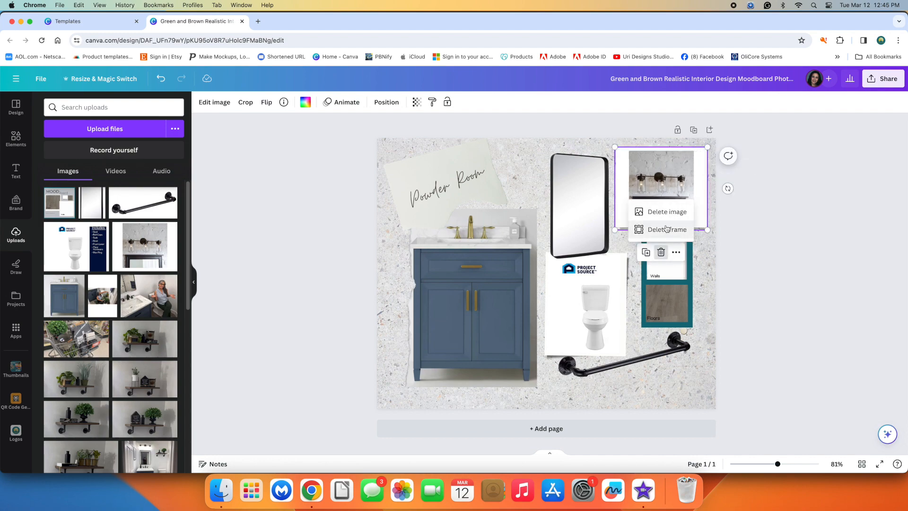
left_click(659, 227)
left_click_drag(166, 234, 600, 154)
left_click_drag(588, 209, 615, 207)
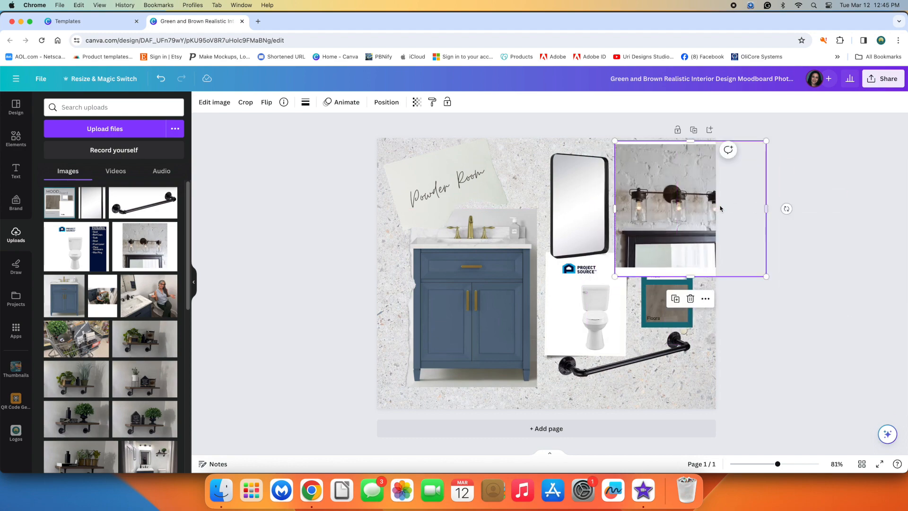
- Crop the light image closely around the three-bulb fixture and position it at the board's upper right
double_click(702, 208)
left_click_drag(691, 202, 692, 202)
left_click(659, 127)
left_click_drag(748, 218, 661, 204)
left_click_drag(599, 137, 599, 143)
left_click_drag(598, 273, 598, 224)
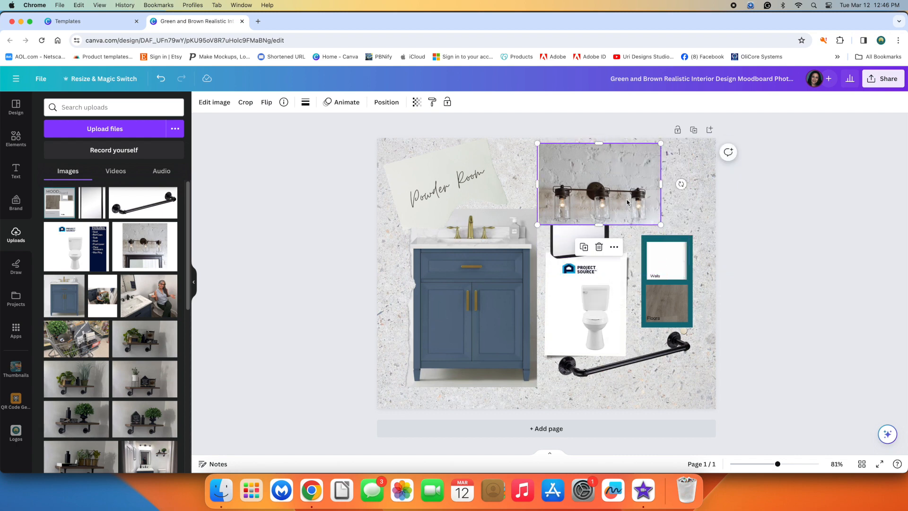
left_click_drag(600, 143, 602, 170)
left_click_drag(604, 194, 654, 184)
- Remove the light image's background, scale the fixture down and move it to the board's top center
left_click(212, 103)
left_click(56, 323)
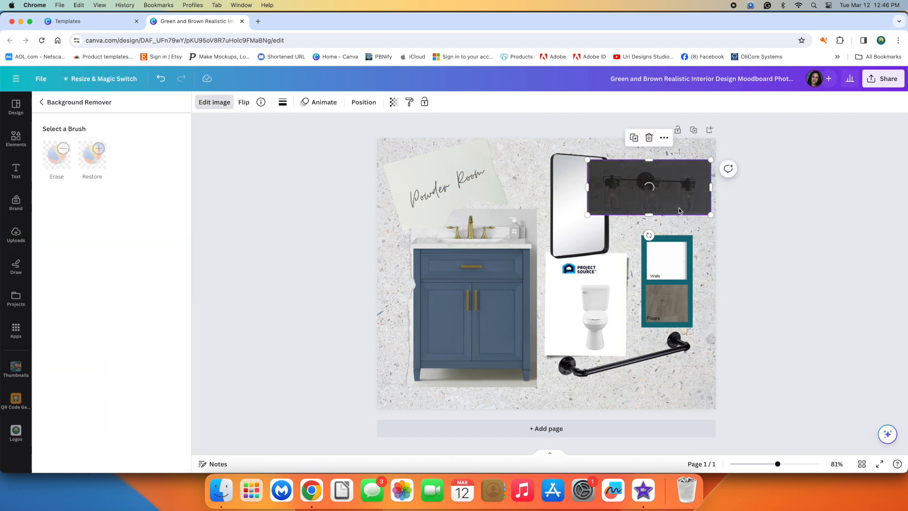
left_click_drag(713, 215, 621, 147)
- Place the mirror directly below the light fixture and move the toilet card to the right of the mirror
left_click_drag(601, 219, 687, 219)
left_click(618, 273)
left_click_drag(630, 246, 710, 286)
left_click_drag(681, 204, 591, 249)
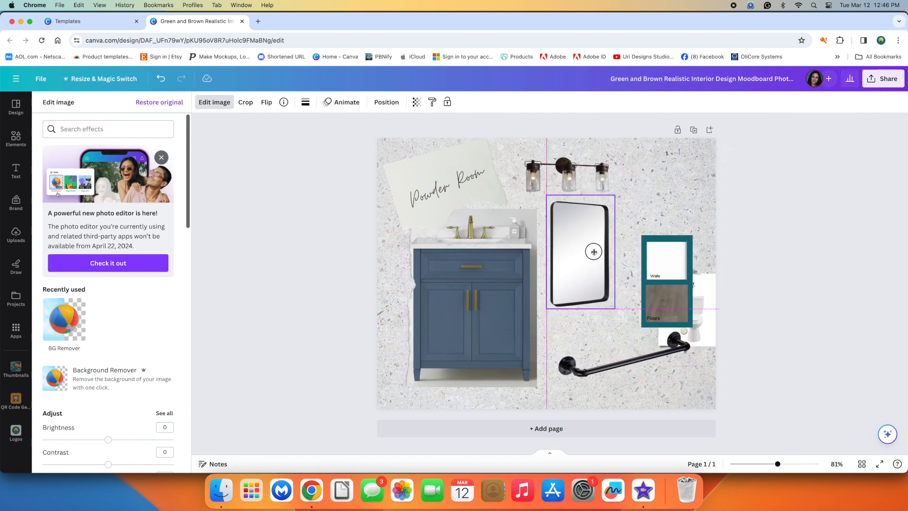
left_click(668, 260)
left_click_drag(709, 294, 685, 247)
- Group the Walls and Floors samples with the teal rectangle and place the smaller group above the lowered toilet card
left_click(681, 256)
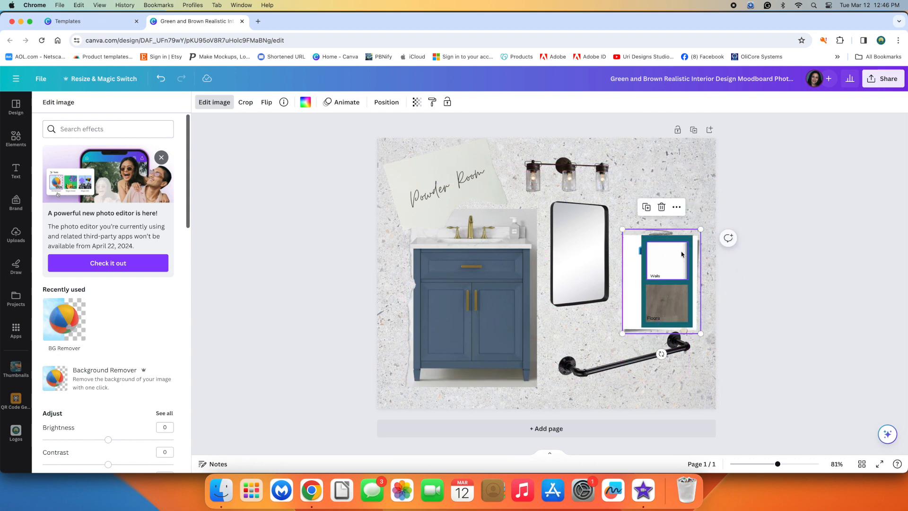
left_click(658, 296)
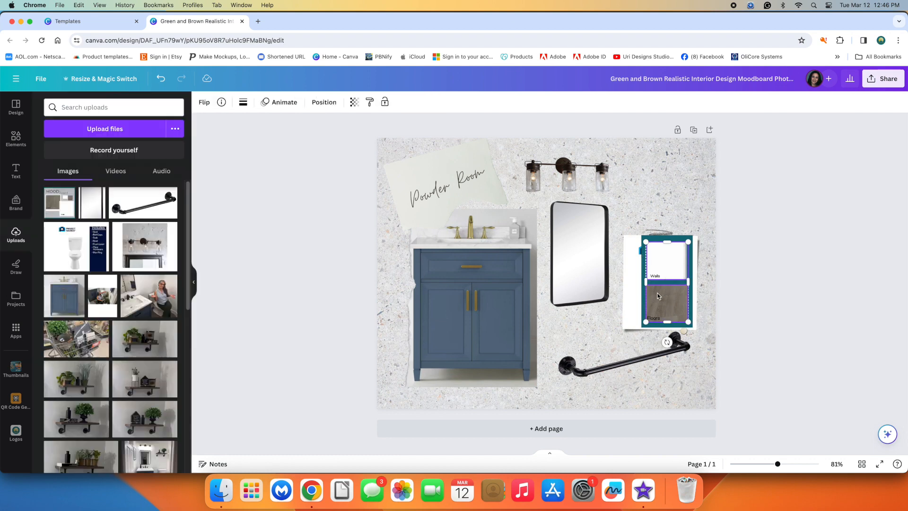
left_click(684, 327)
left_click(651, 217)
left_click_drag(691, 237, 680, 155)
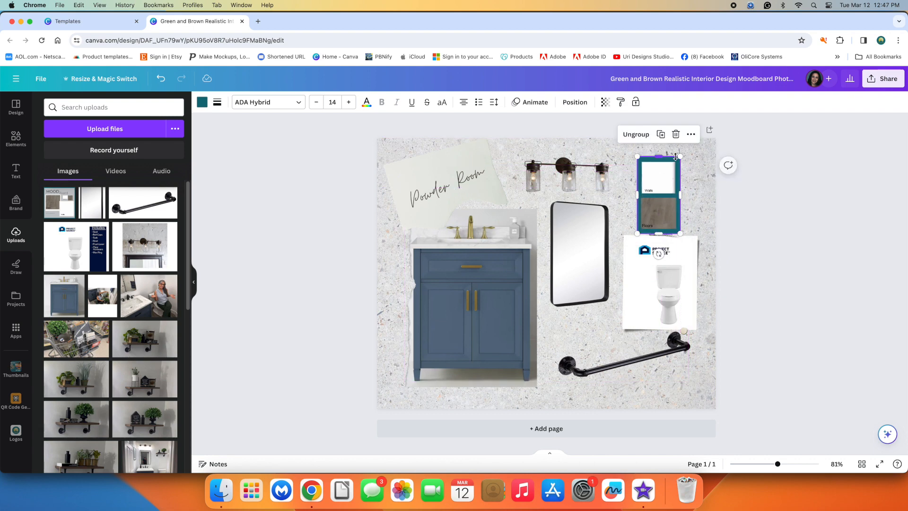
left_click_drag(664, 250, 663, 262)
- Recolor the rectangle behind the Walls and Floors samples to the vanity's blue
left_click(683, 169)
left_click(691, 172)
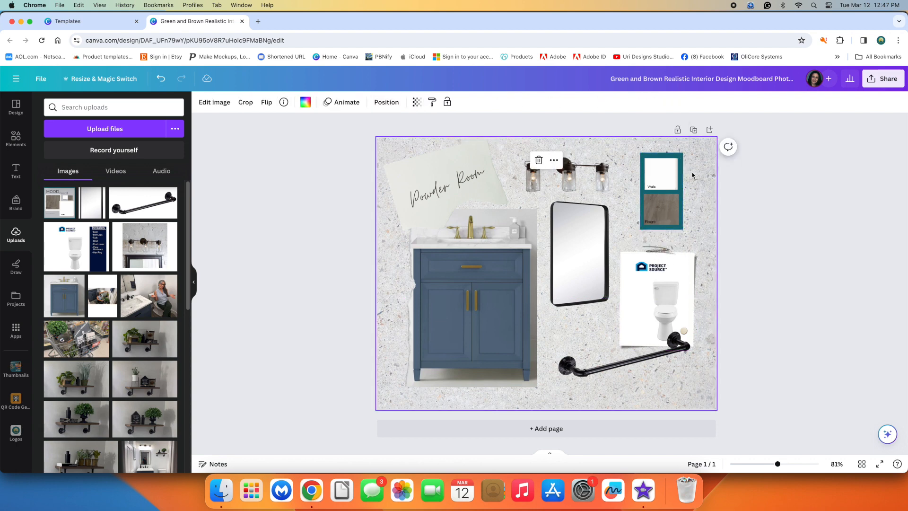
left_click(682, 176)
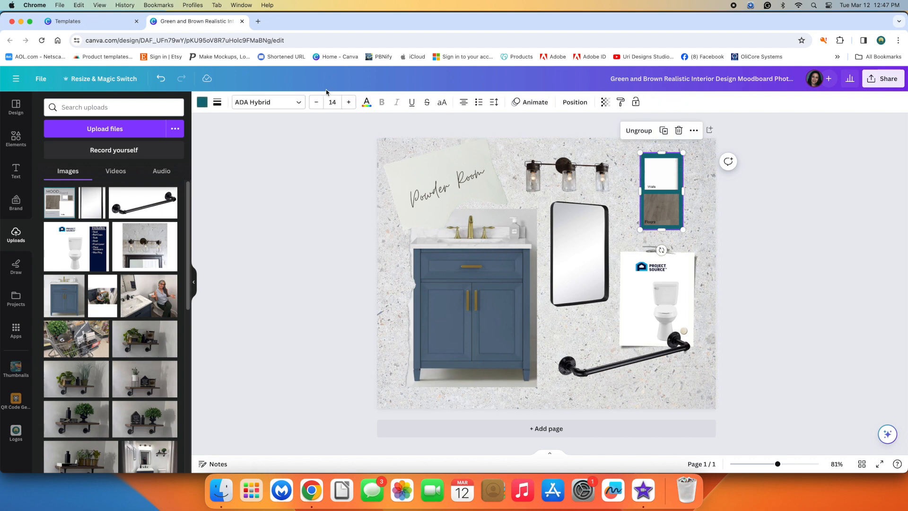
left_click(320, 239)
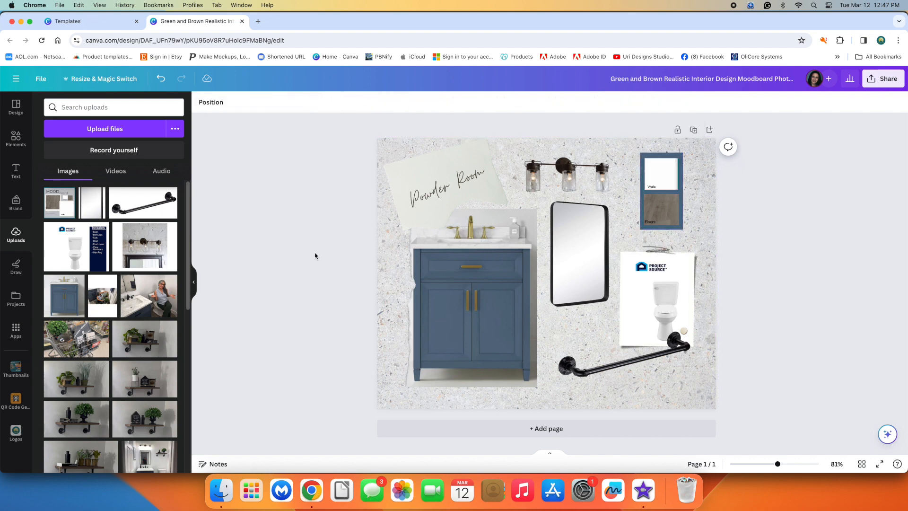
- Download the finished design as a PNG at 2,000 × 1,600 px
left_click(882, 80)
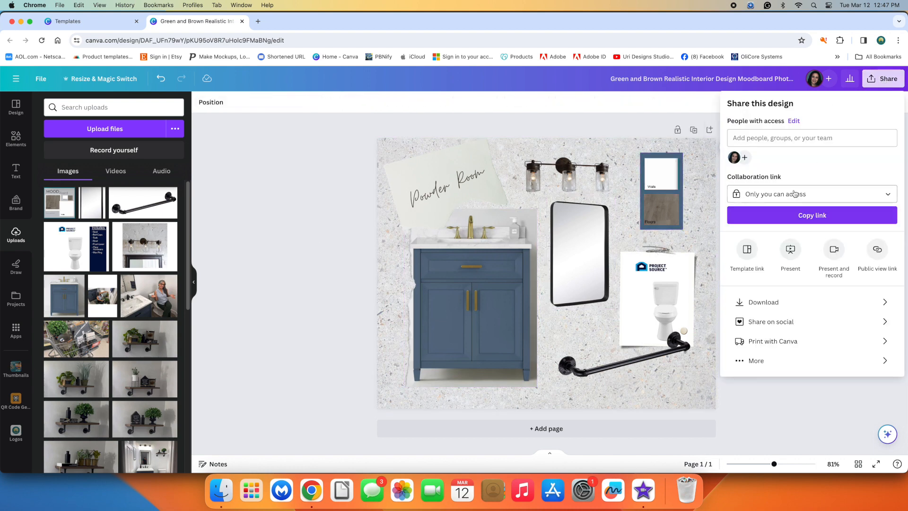
left_click(762, 302)
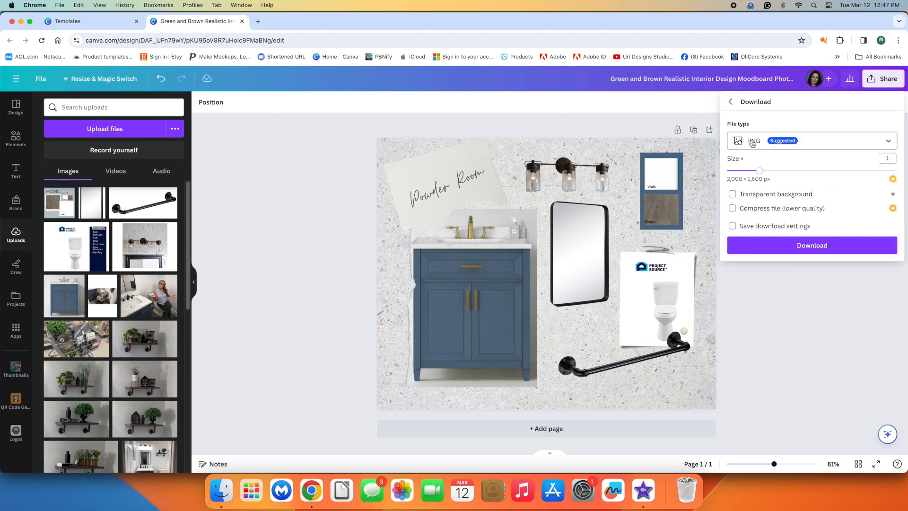
left_click(803, 246)
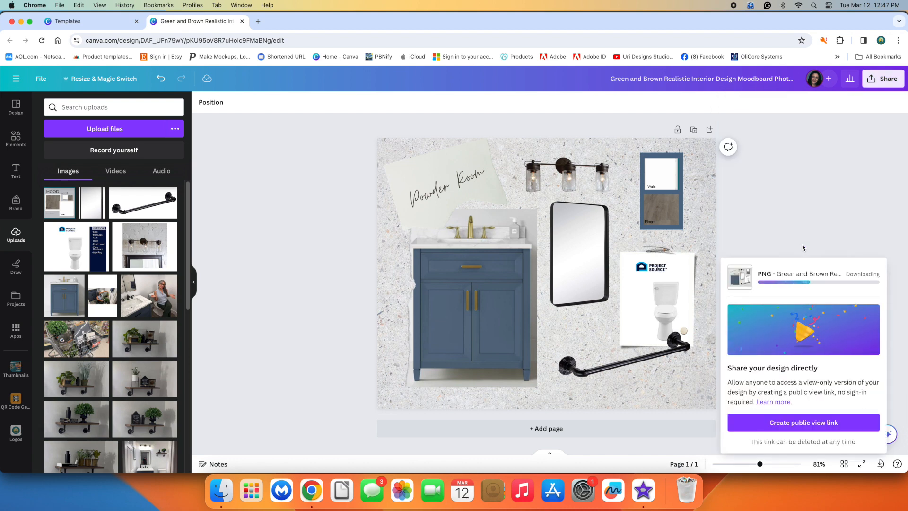